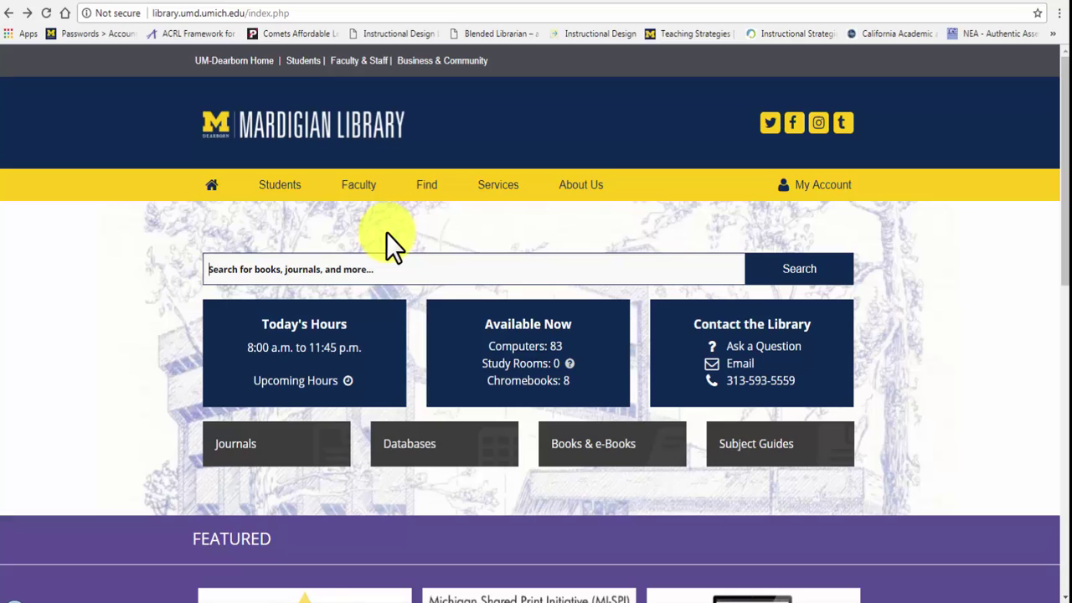
Step: Search the library's books, journals and more for "lobbying"
text(lobbying)
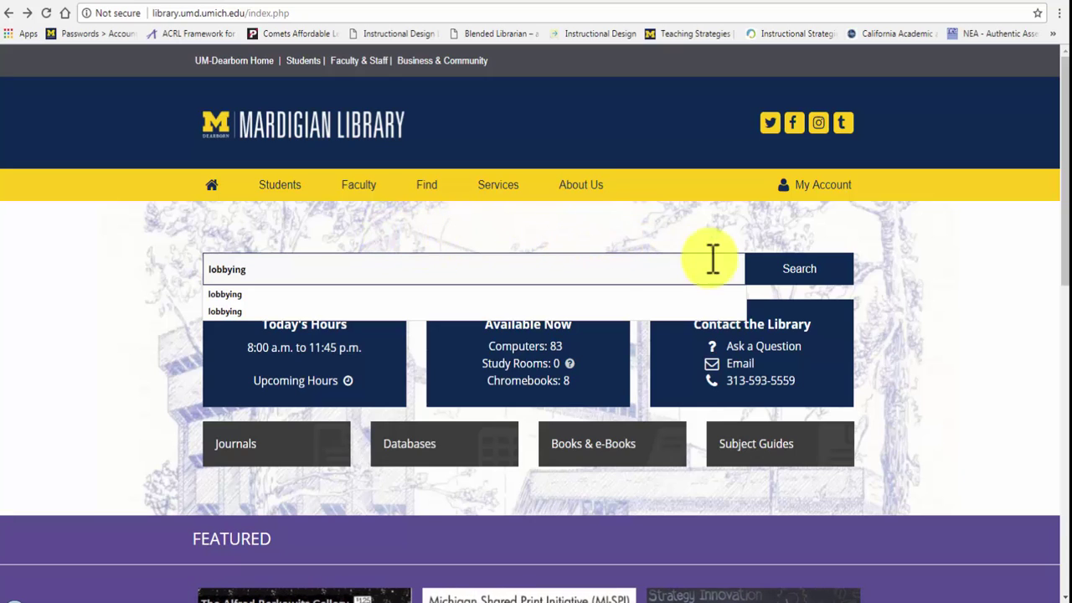
click(766, 268)
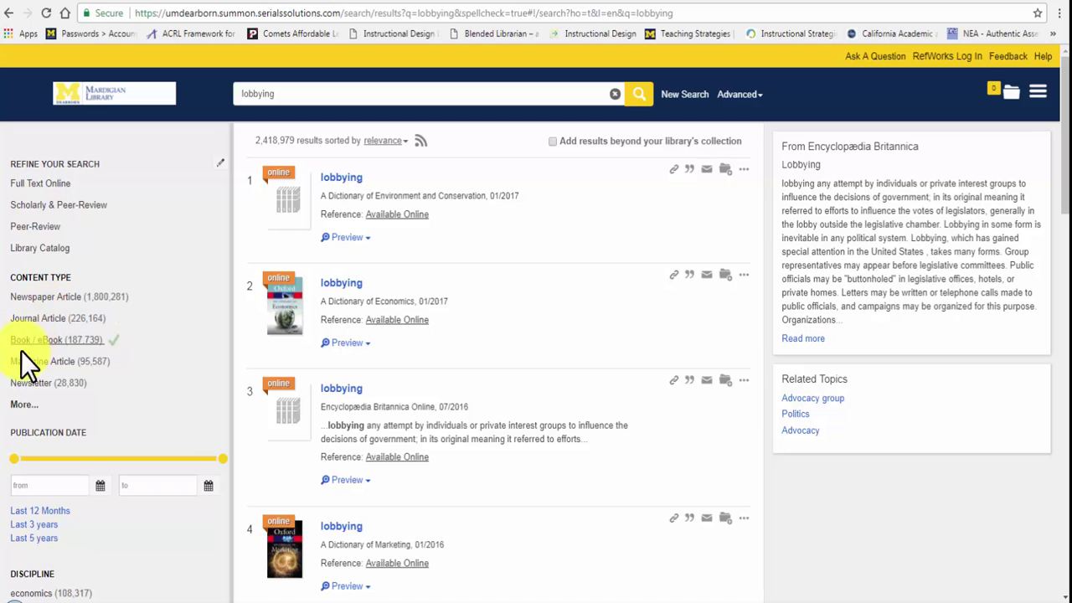
Step: Examine the full list of content types available for refining the lobbying results, and close it without choosing any
click(17, 410)
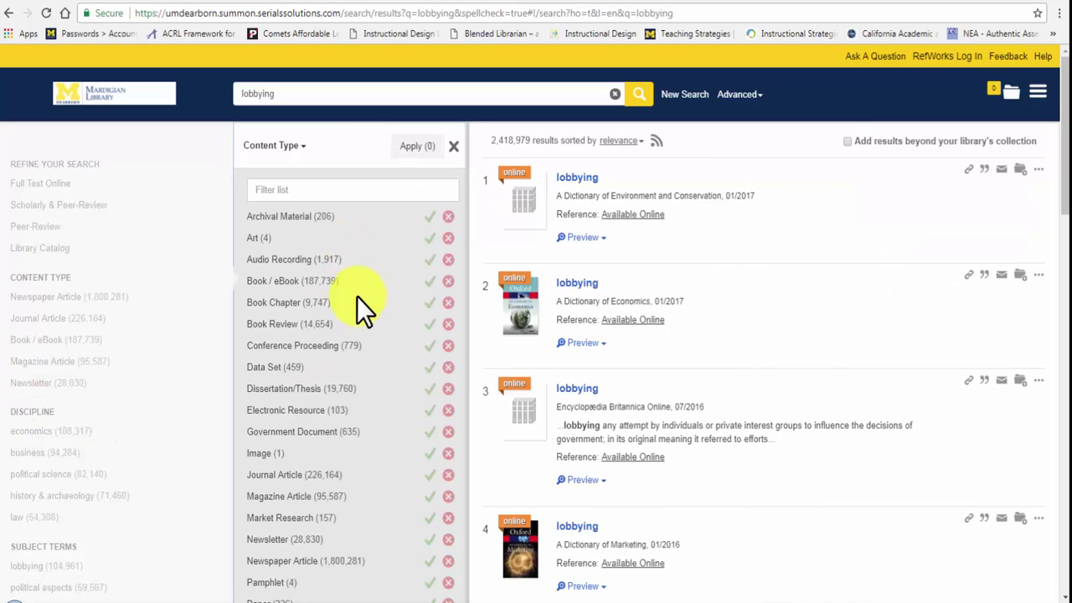
scroll(357, 306, down, 1)
scroll(352, 316, down, 4)
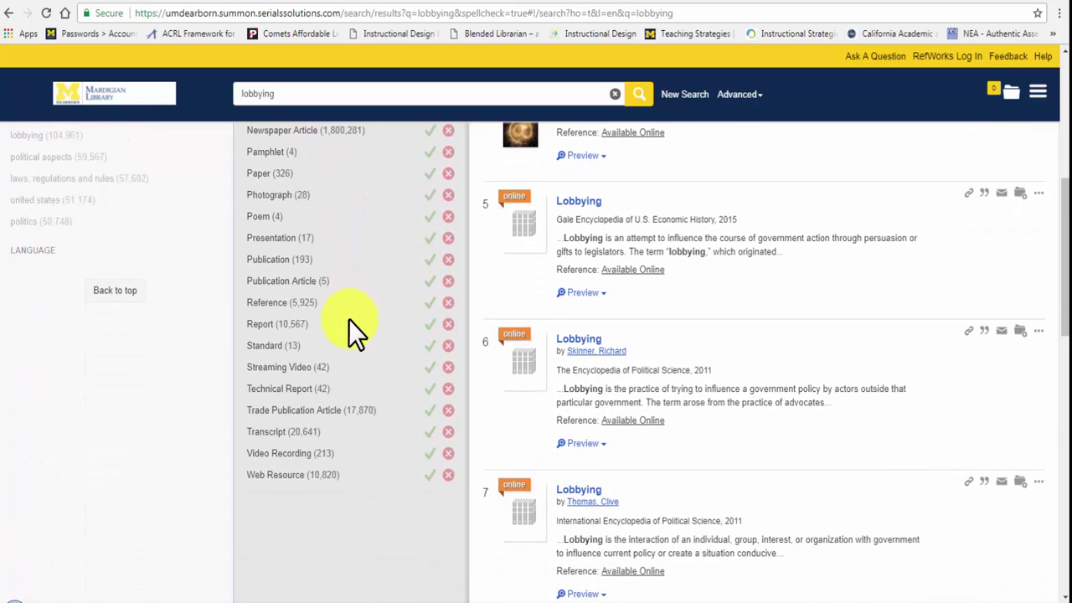
scroll(351, 320, up, 5)
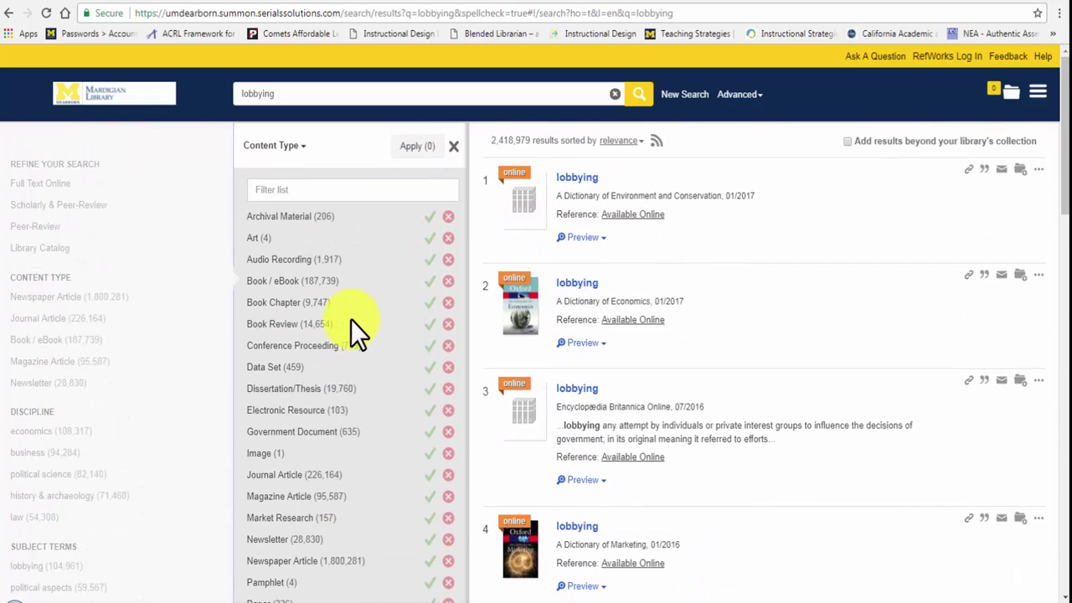
click(453, 146)
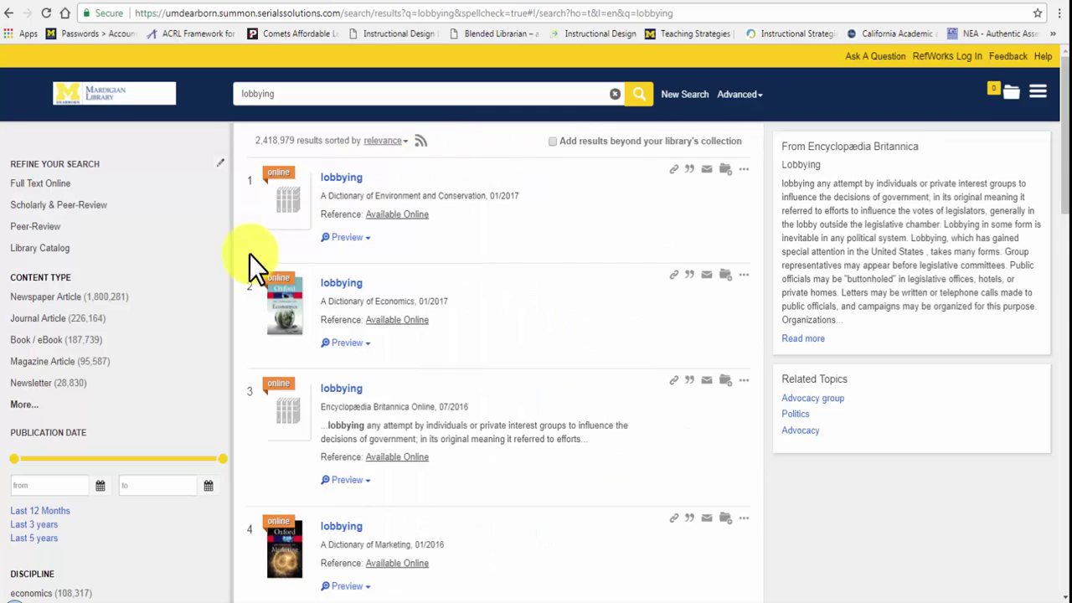
Step: Limit the lobbying results to the Journal Article content type and publication dates in the last 5 years
click(33, 322)
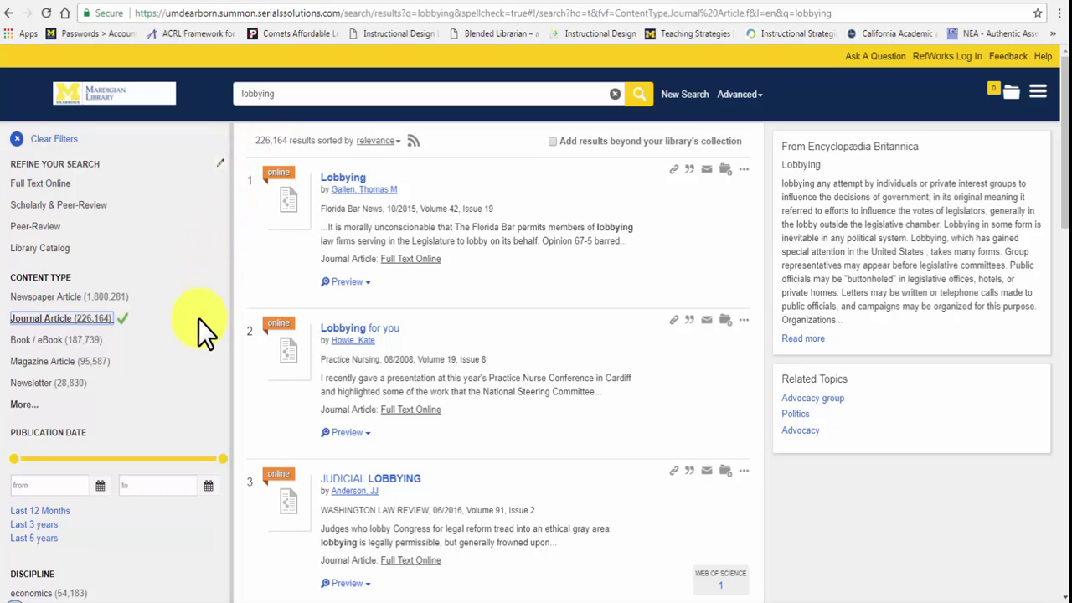
scroll(190, 346, down, 3)
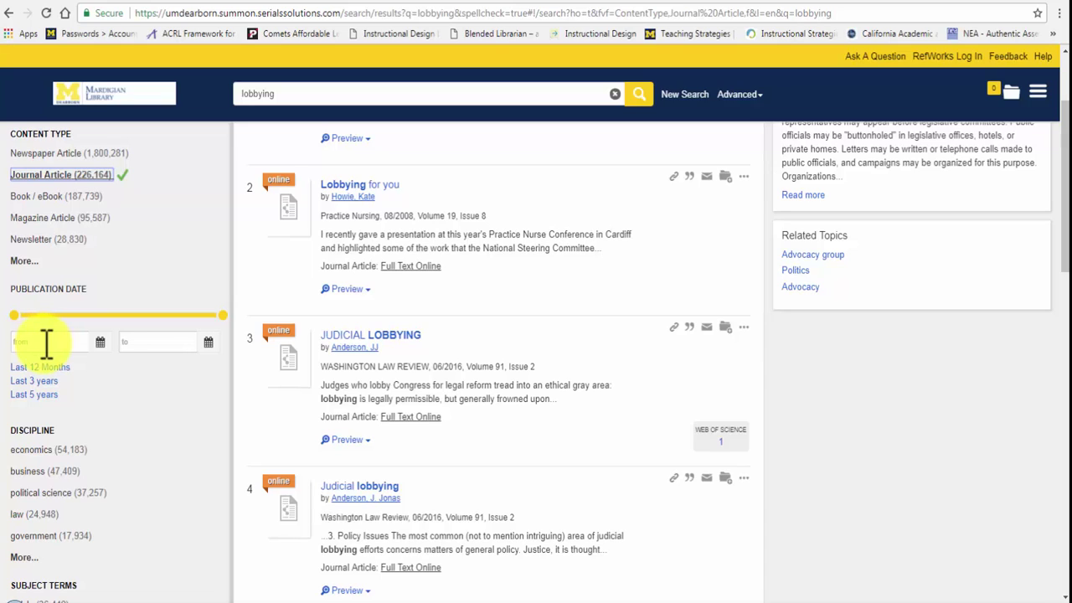
click(31, 396)
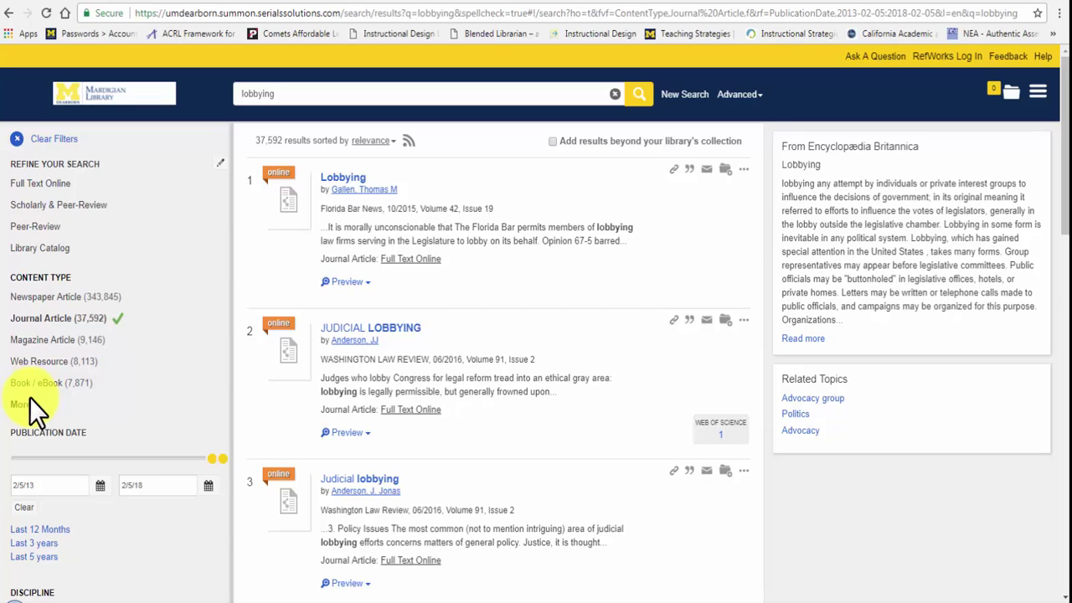
Step: Apply the political science filter from the full list of disciplines to the journal article results
scroll(503, 319, down, 3)
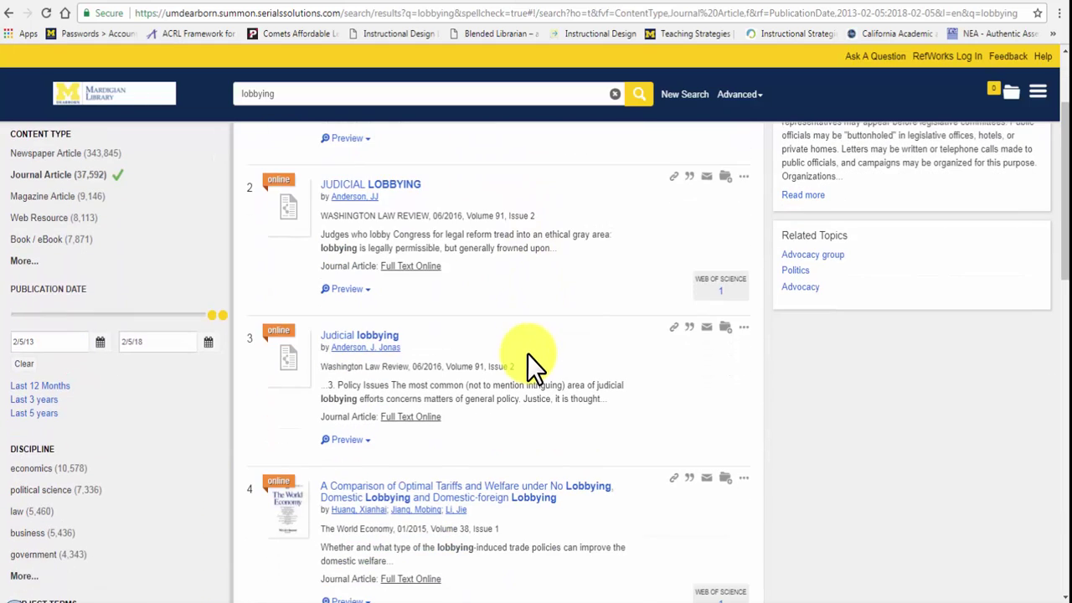
scroll(528, 356, down, 2)
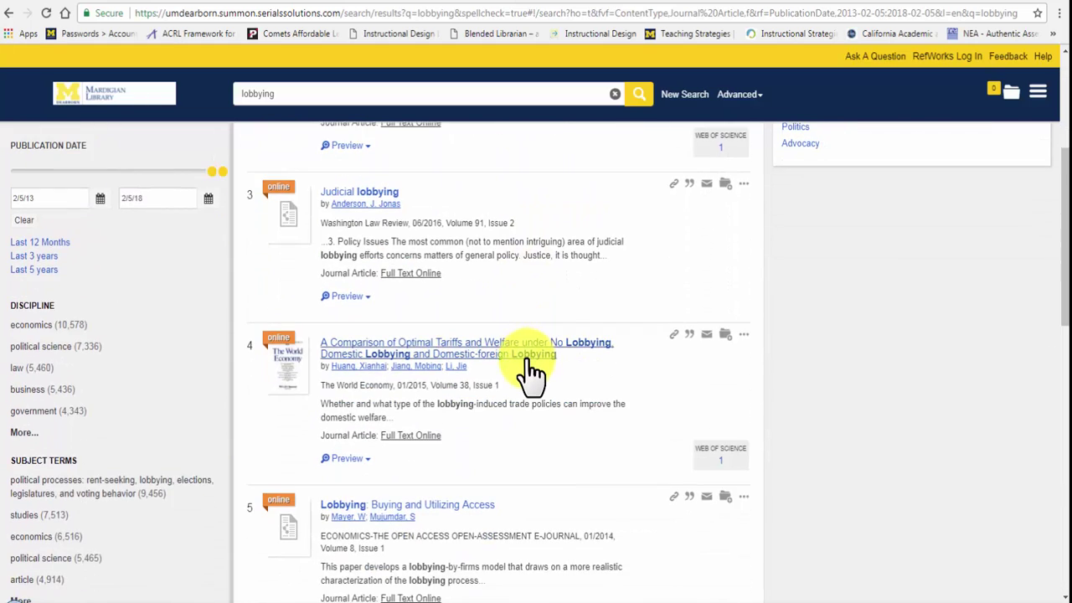
scroll(528, 360, down, 1)
scroll(527, 360, up, 3)
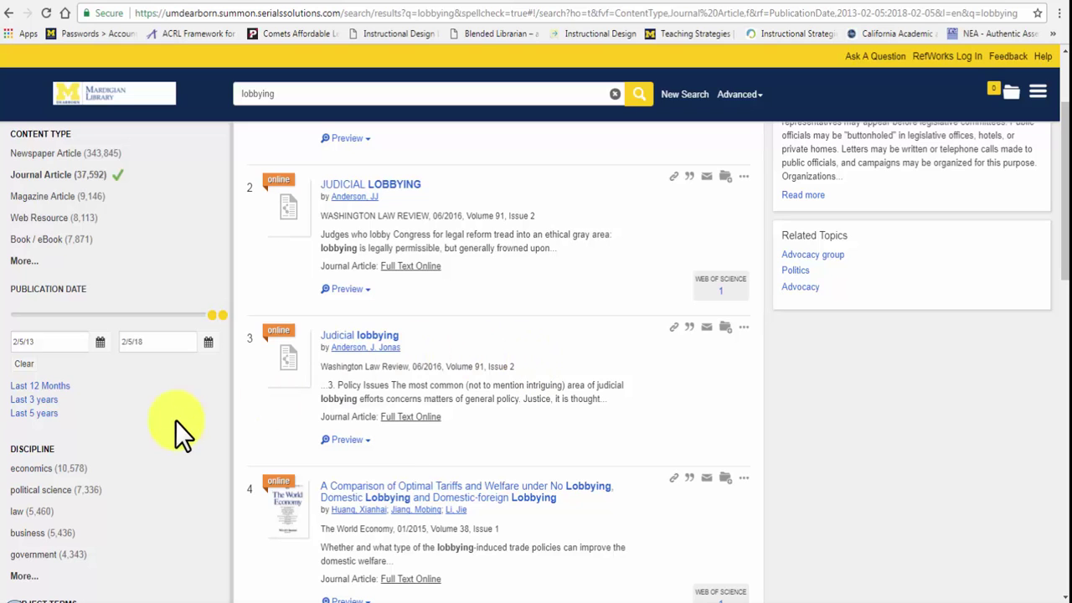
scroll(175, 419, down, 1)
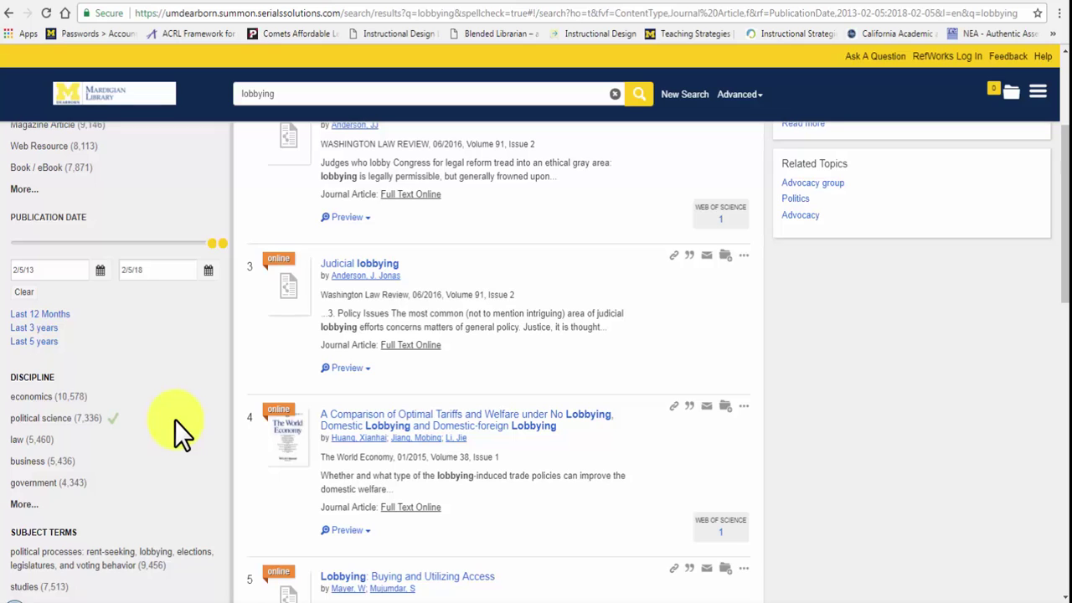
scroll(172, 419, down, 1)
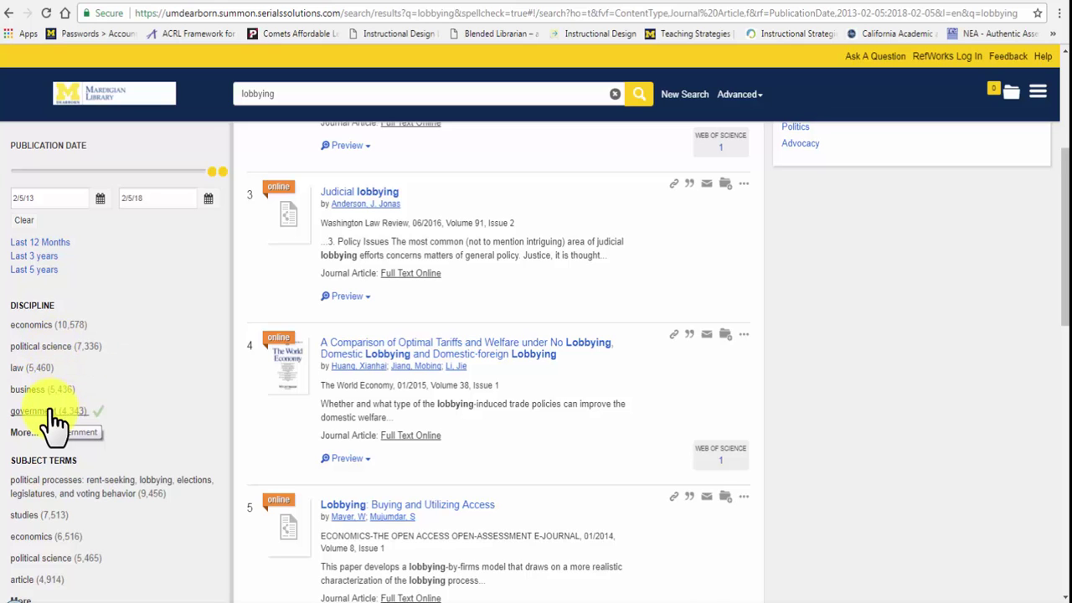
click(25, 430)
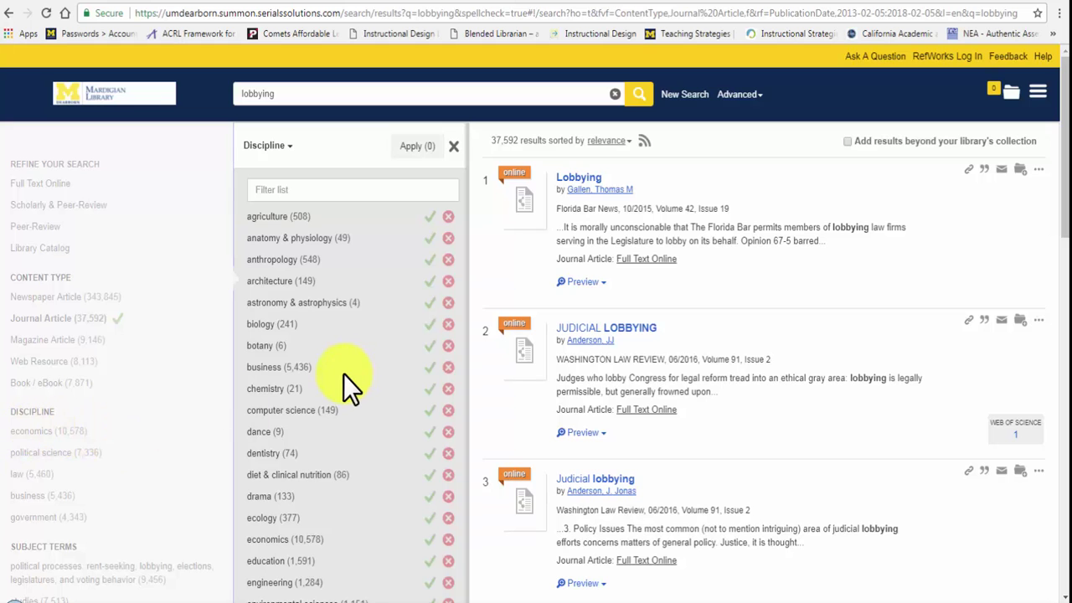
scroll(344, 368, down, 3)
scroll(345, 367, up, 1)
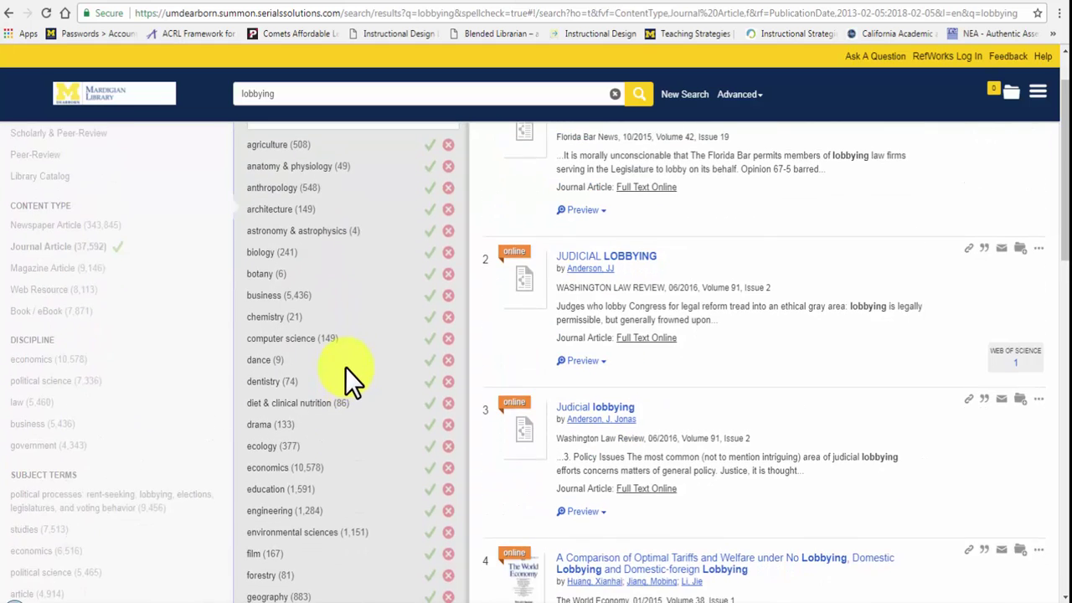
scroll(345, 367, down, 1)
scroll(345, 367, down, 1)
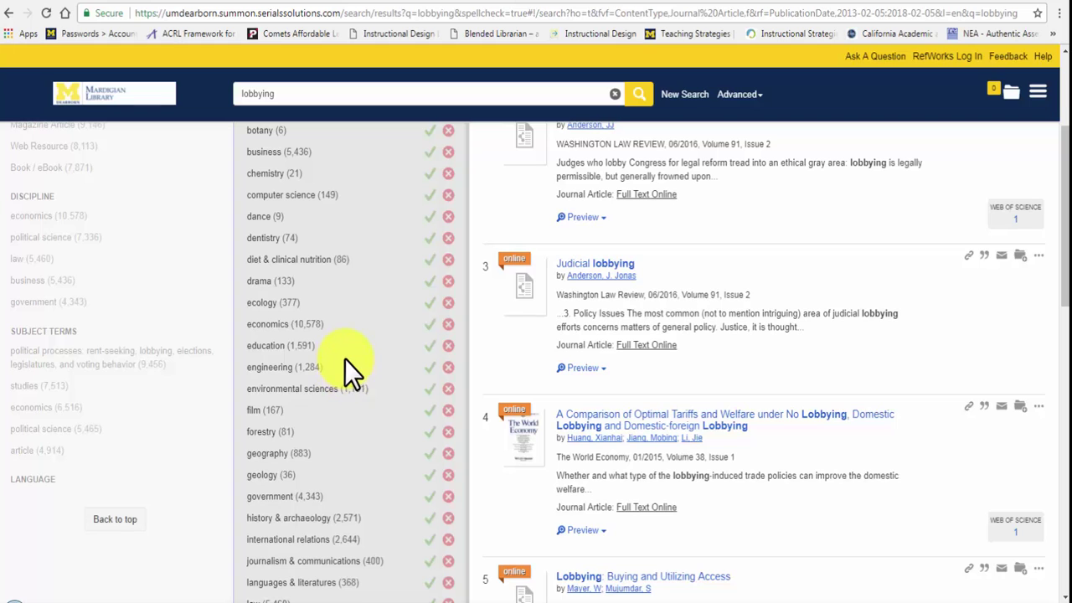
scroll(344, 359, down, 5)
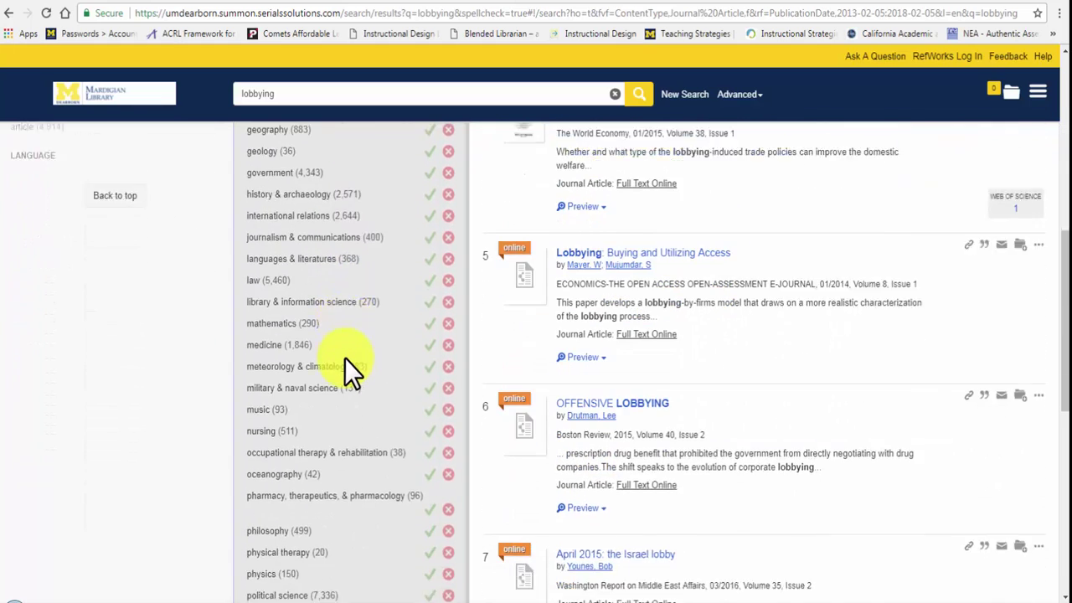
scroll(344, 358, down, 2)
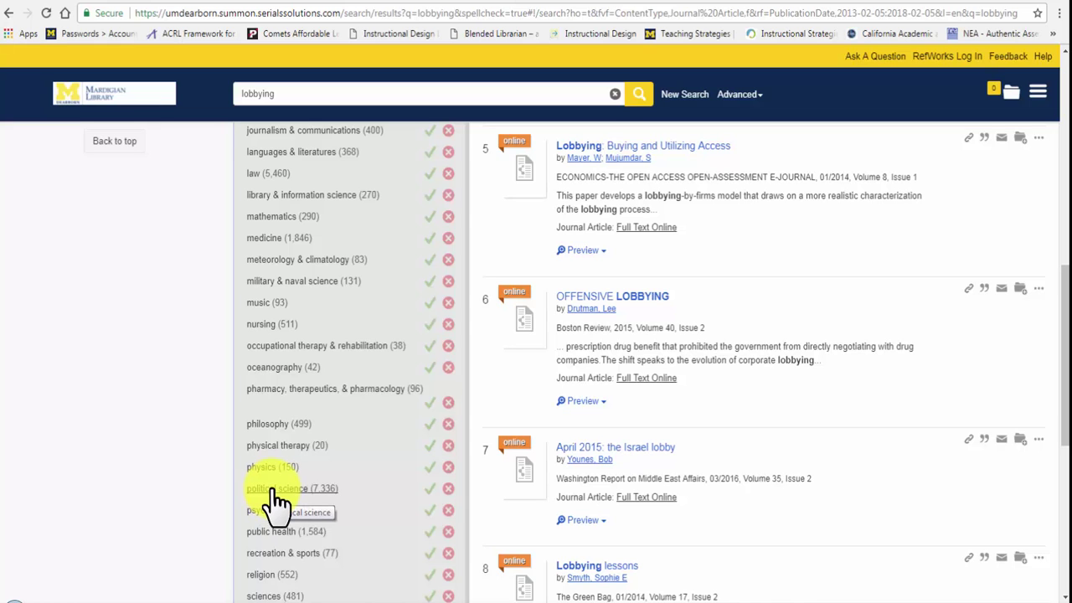
click(272, 494)
scroll(414, 454, up, 10)
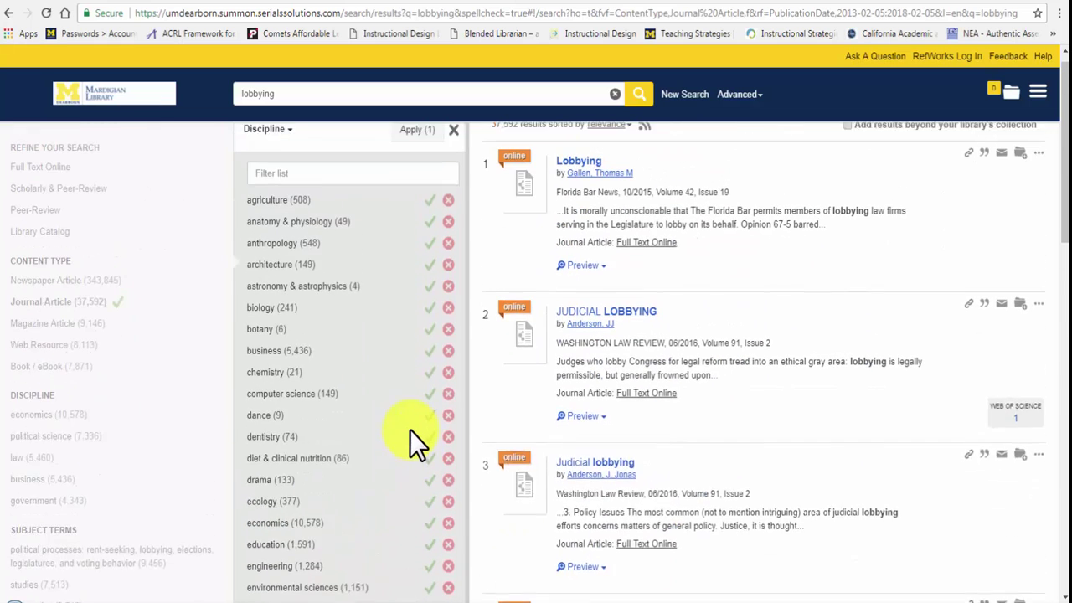
click(417, 150)
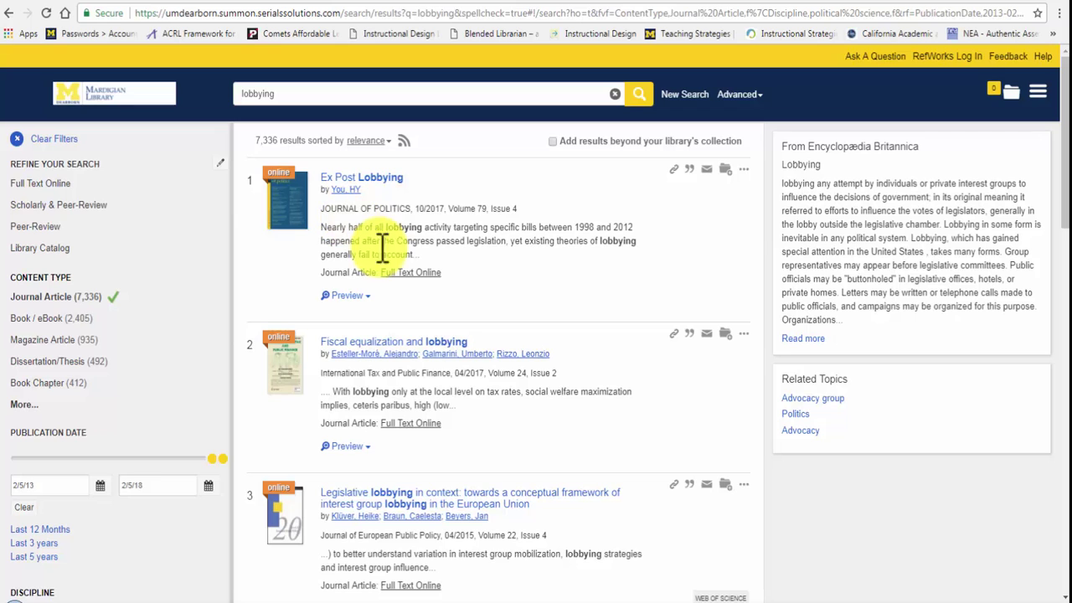
Step: Apply the subject term "lobbying" from the full list of subject terms to the political science articles
scroll(502, 431, down, 1)
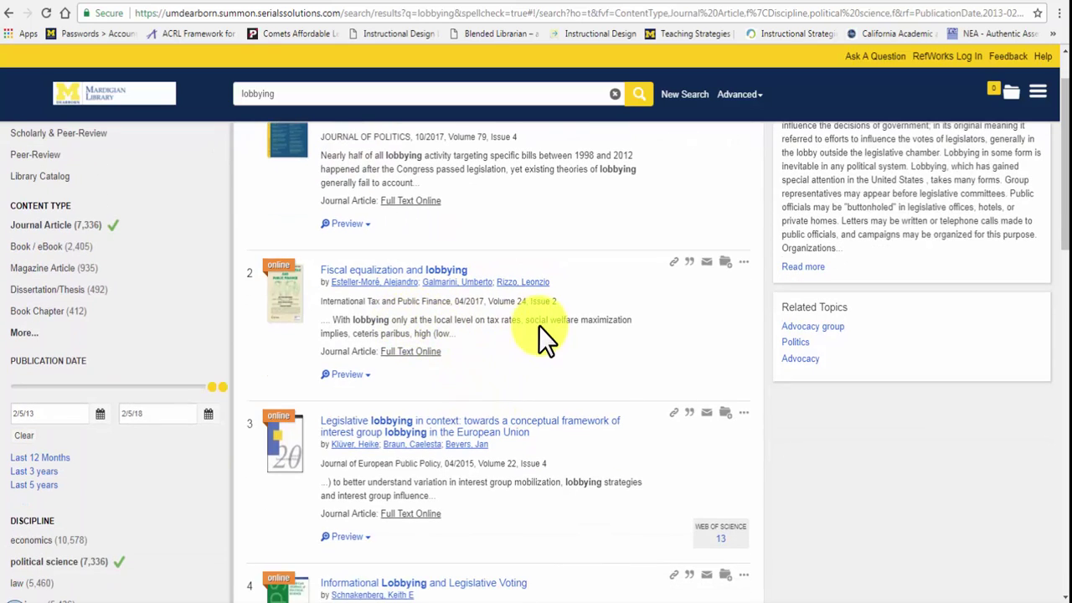
scroll(542, 331, down, 1)
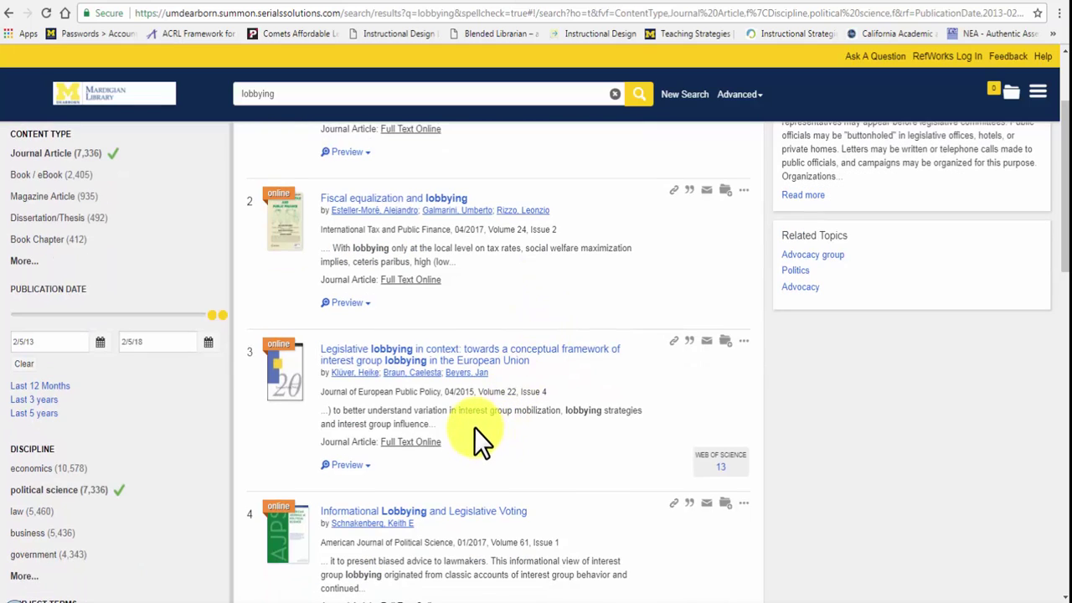
scroll(477, 419, down, 1)
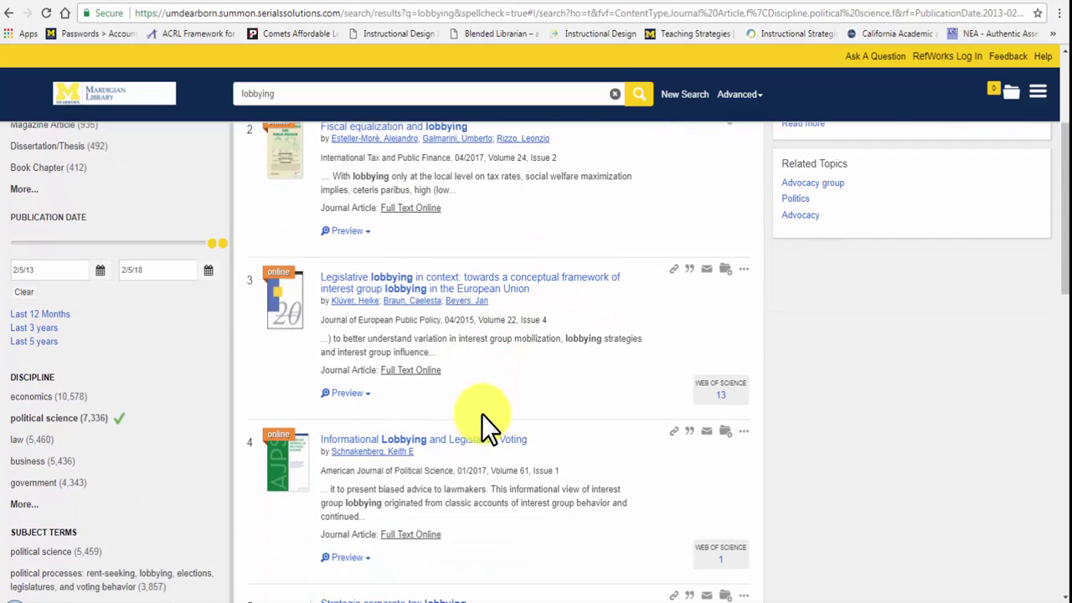
scroll(482, 414, down, 2)
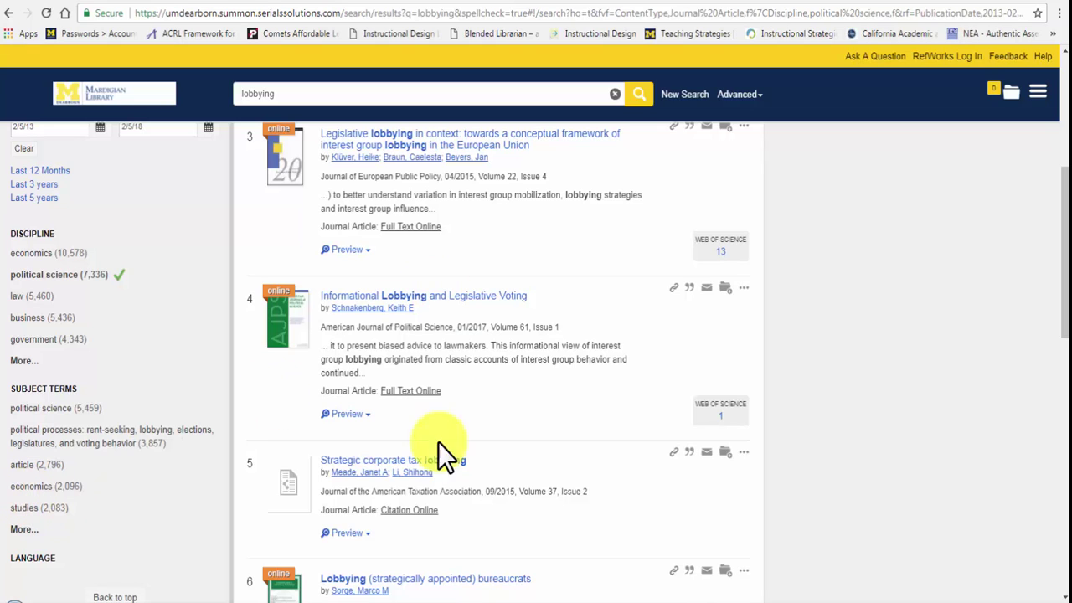
click(19, 528)
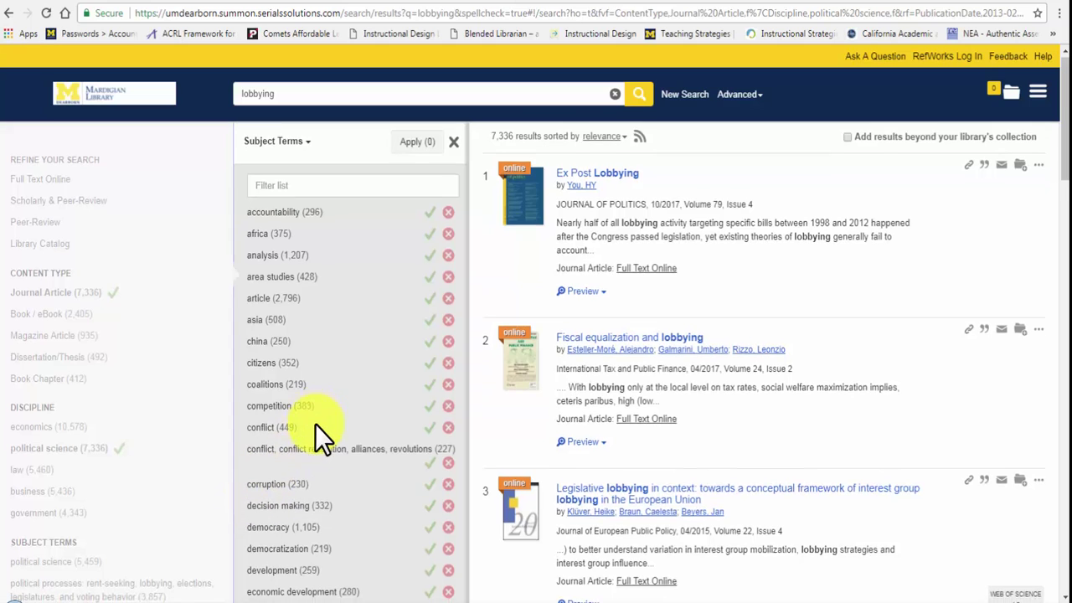
scroll(318, 430, down, 4)
scroll(318, 427, down, 6)
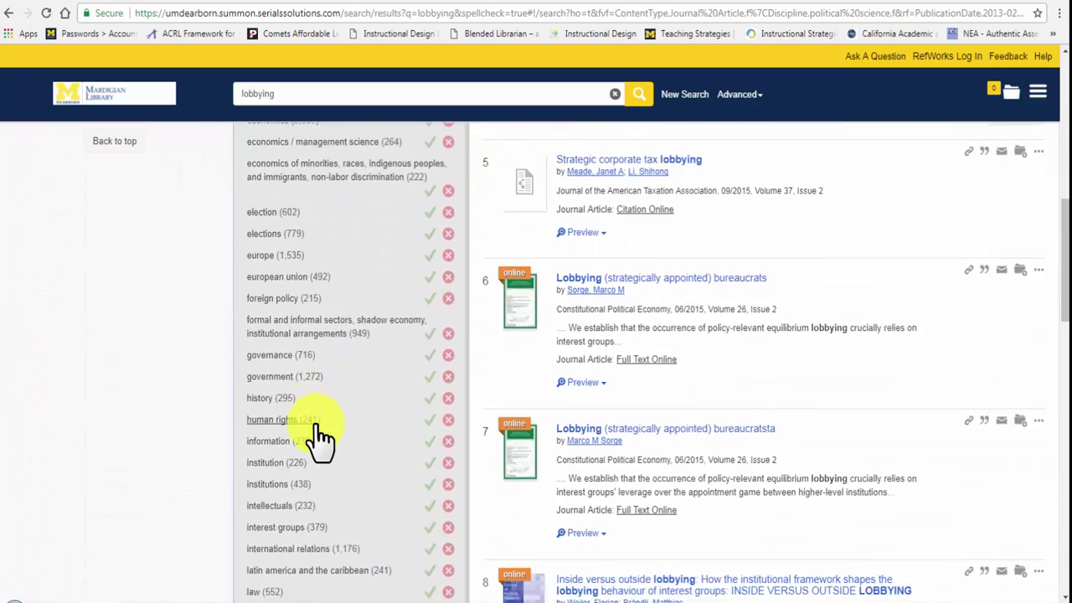
scroll(317, 423, down, 1)
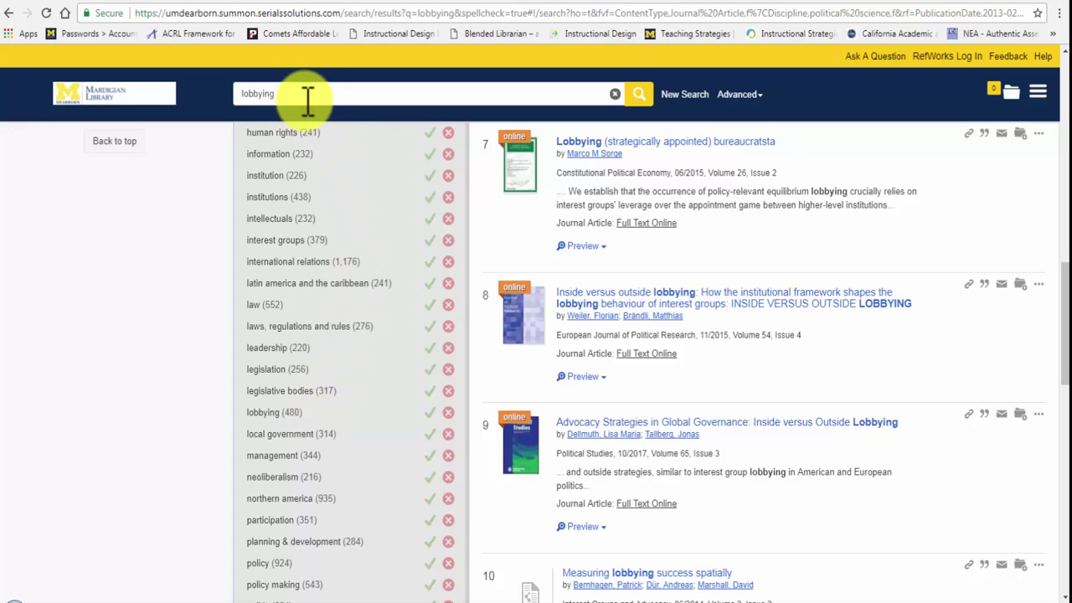
scroll(317, 412, down, 4)
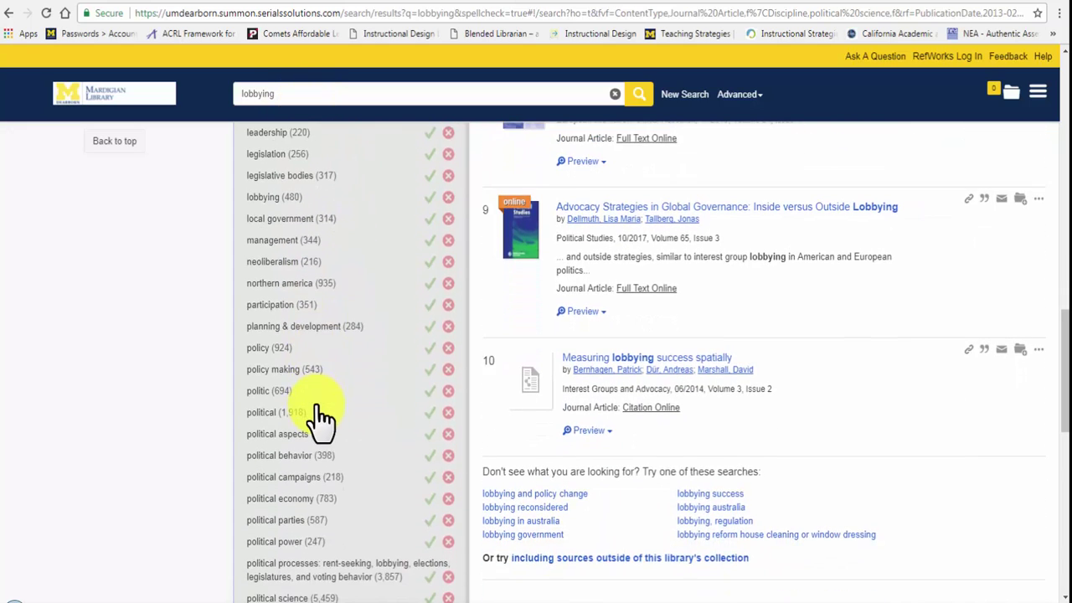
scroll(318, 411, up, 2)
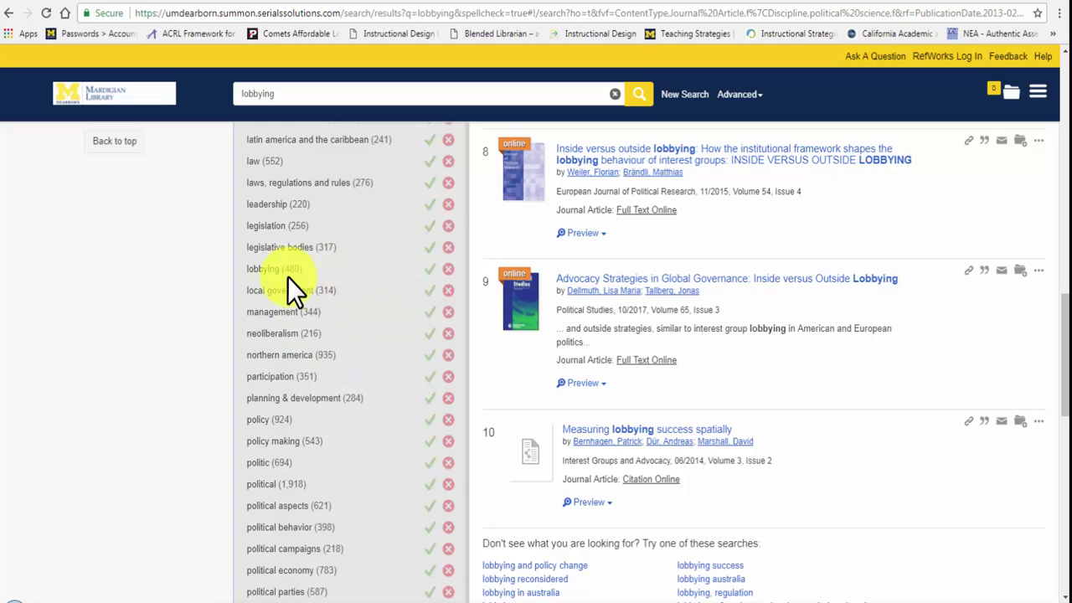
click(265, 270)
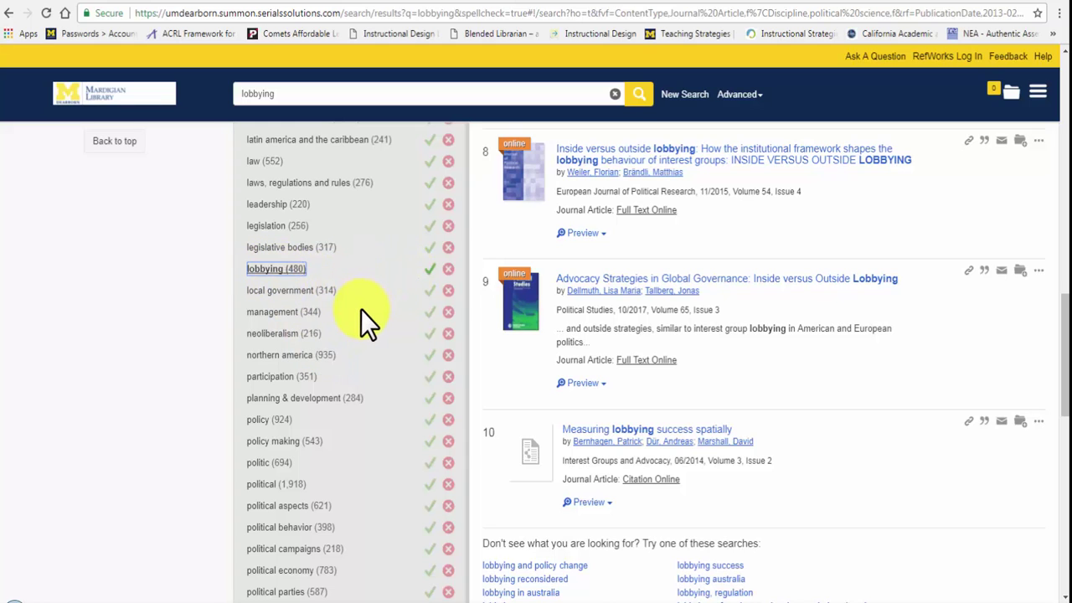
scroll(378, 270, up, 10)
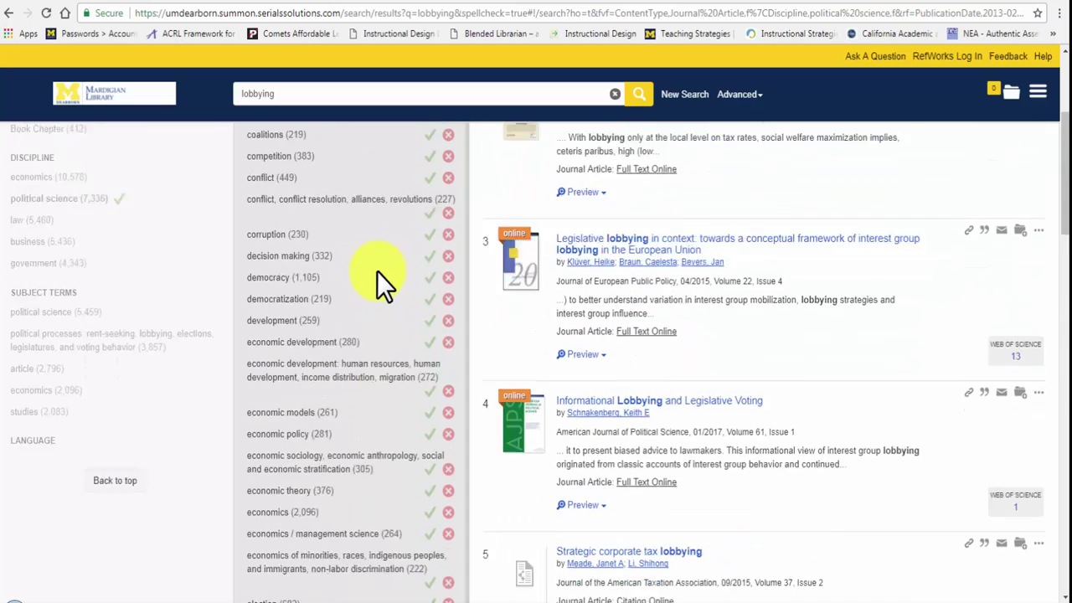
scroll(377, 272, up, 5)
click(410, 148)
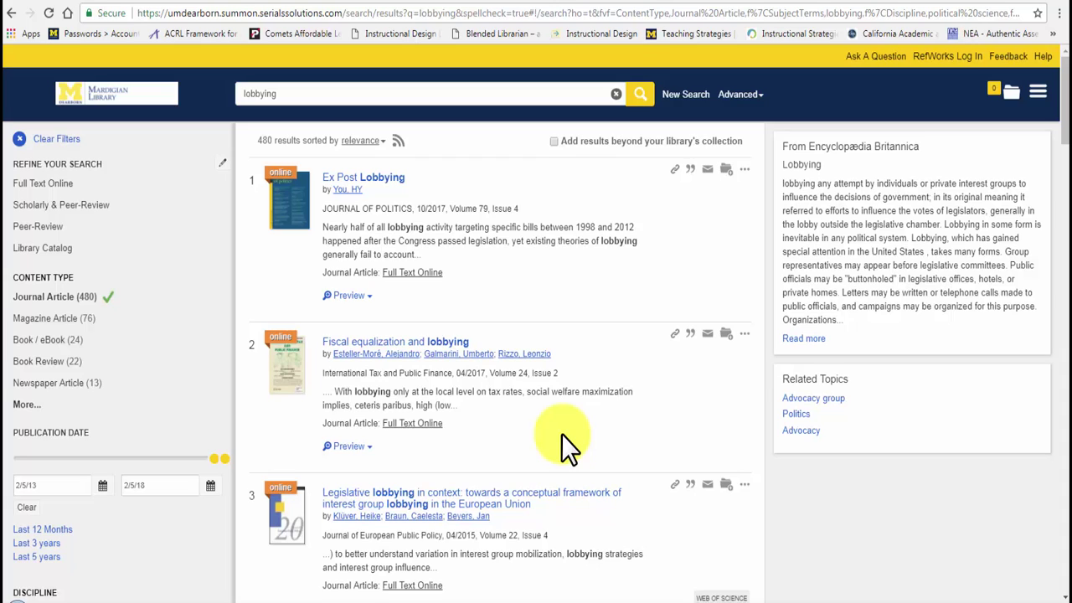
Step: Extend the search to "lobbying and united states" and run it with the current filters kept
click(287, 94)
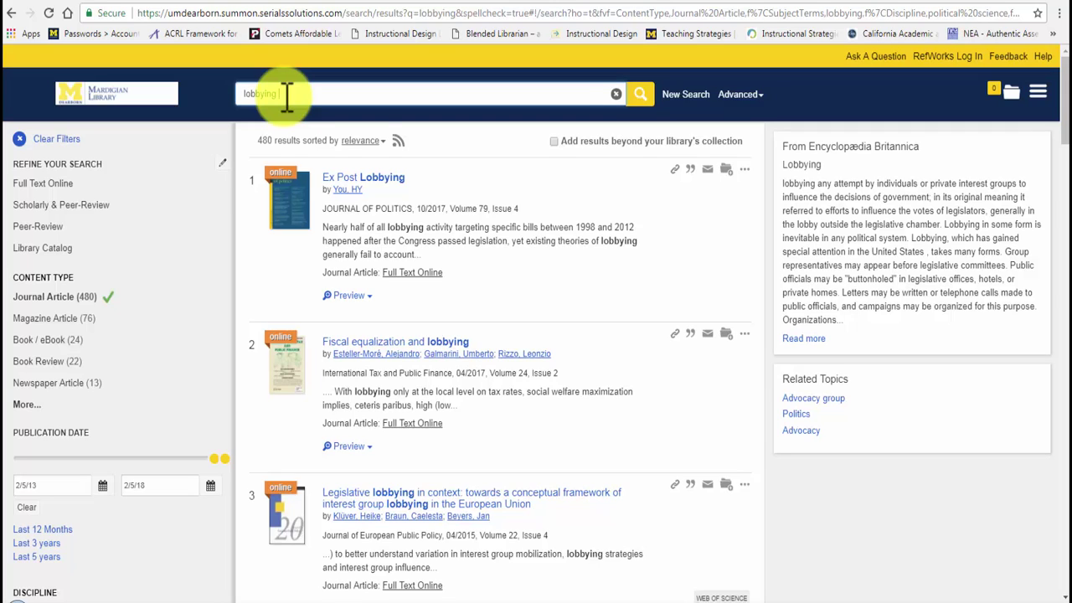
text(and )
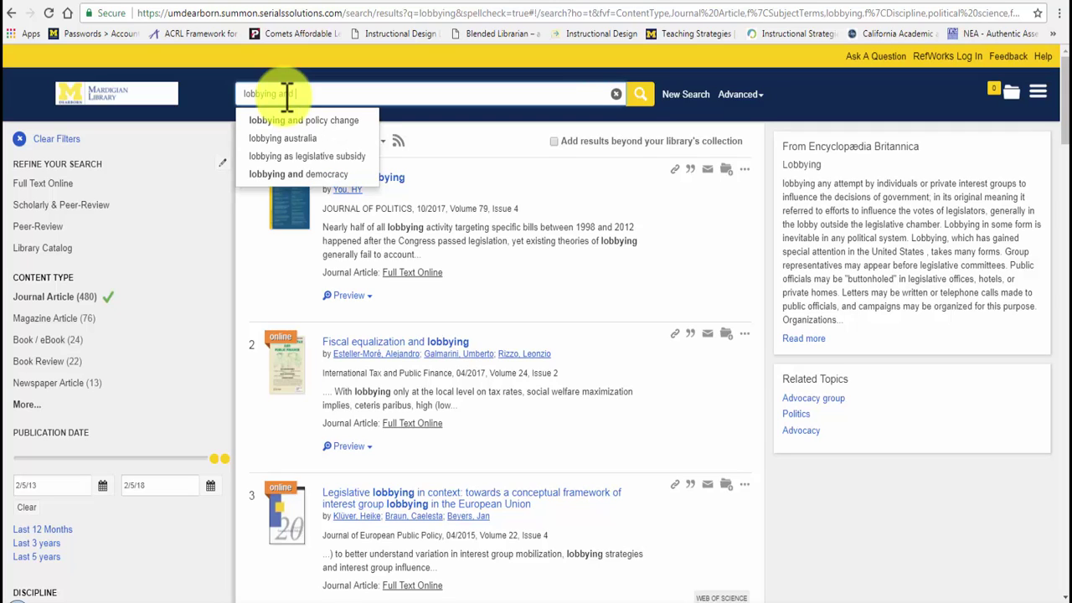
text(united)
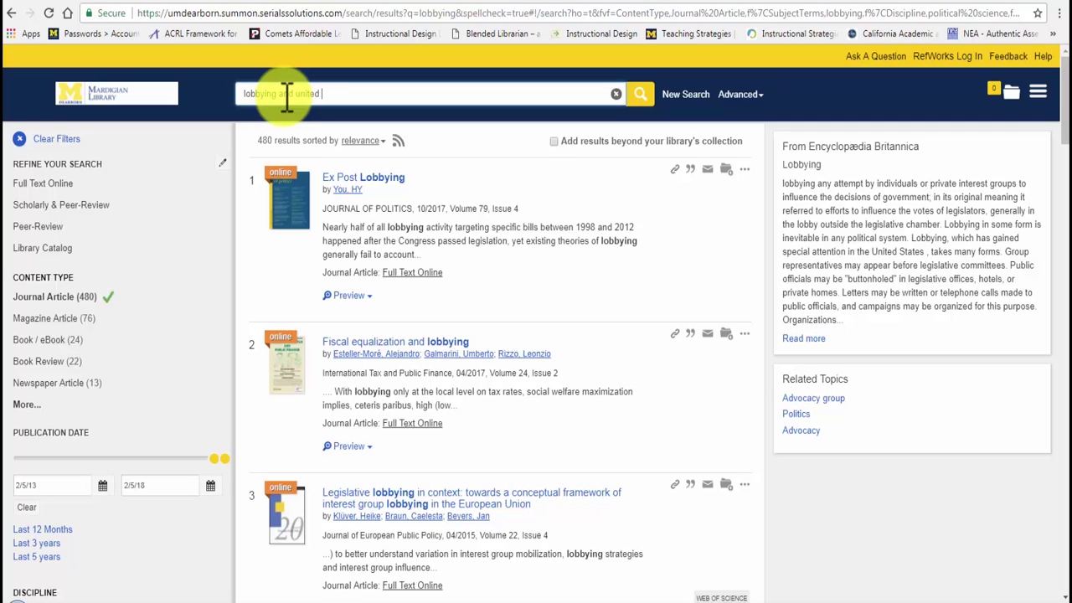
text( states)
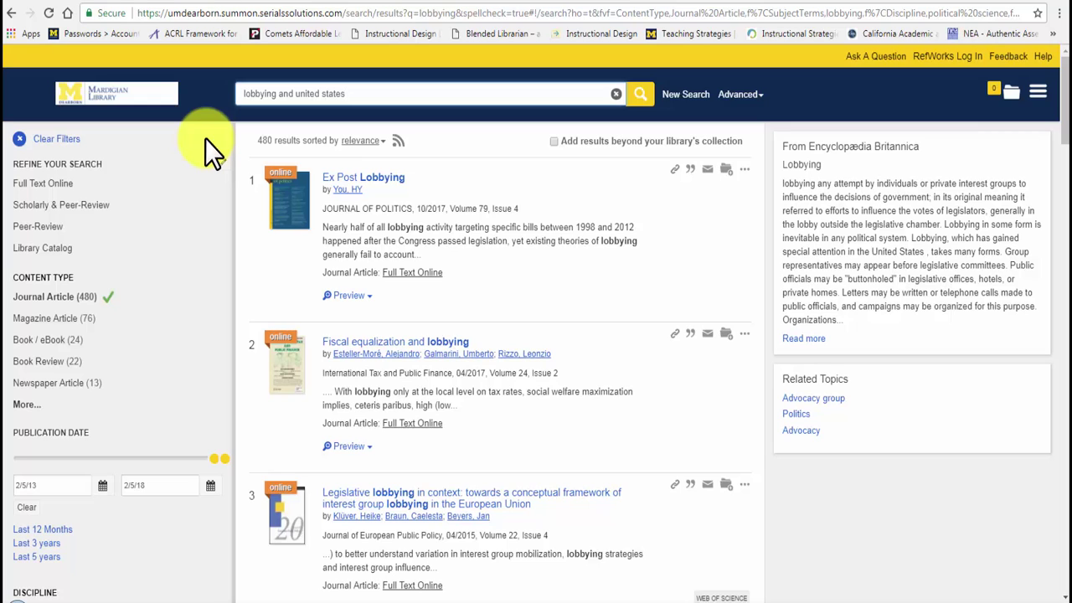
click(636, 96)
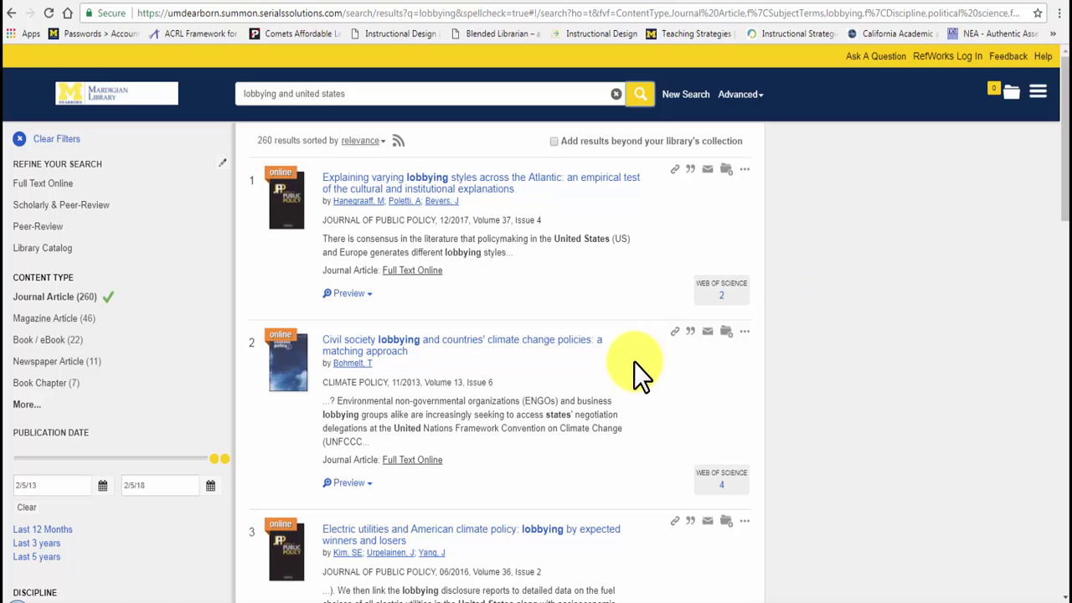
Step: Open the online full text of "Lobbying from Inside the System: Why Local Governments Pay for Representation in the U.S. Congress" from the results
scroll(635, 362, down, 3)
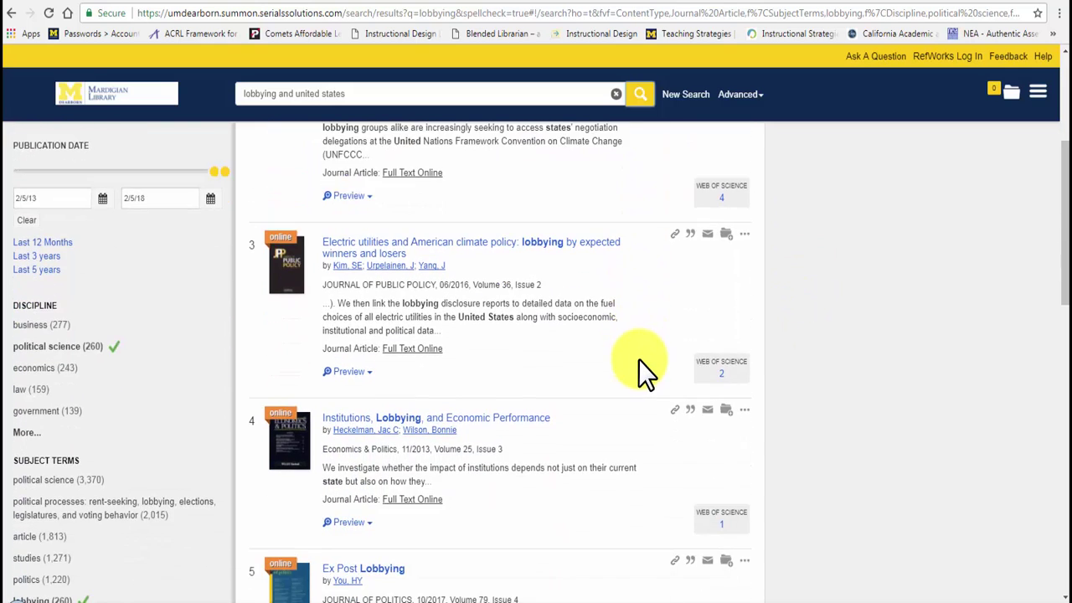
scroll(638, 362, down, 1)
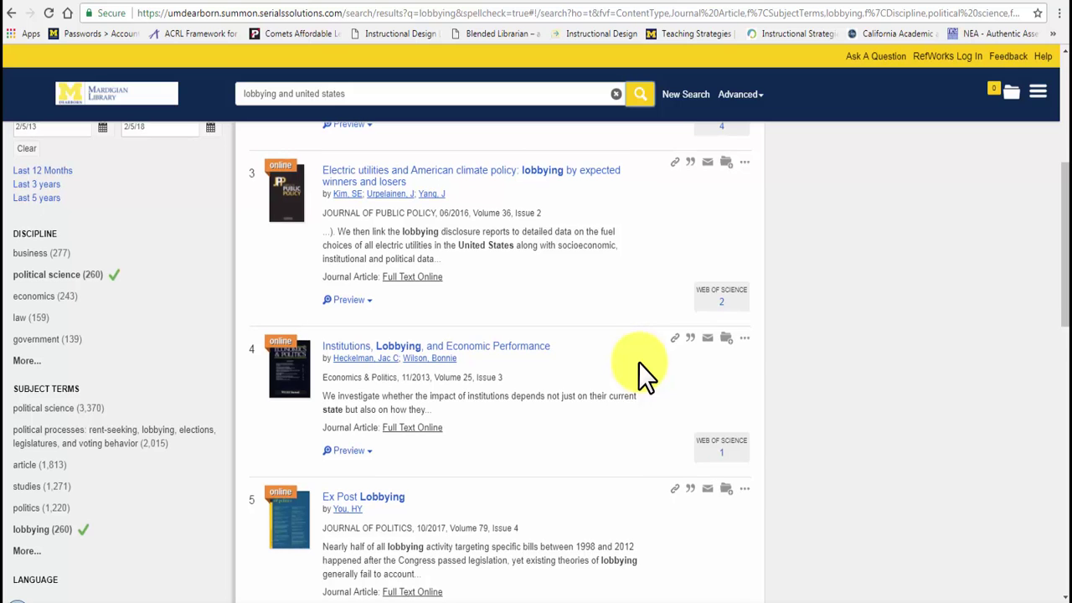
scroll(638, 362, down, 1)
scroll(639, 362, down, 1)
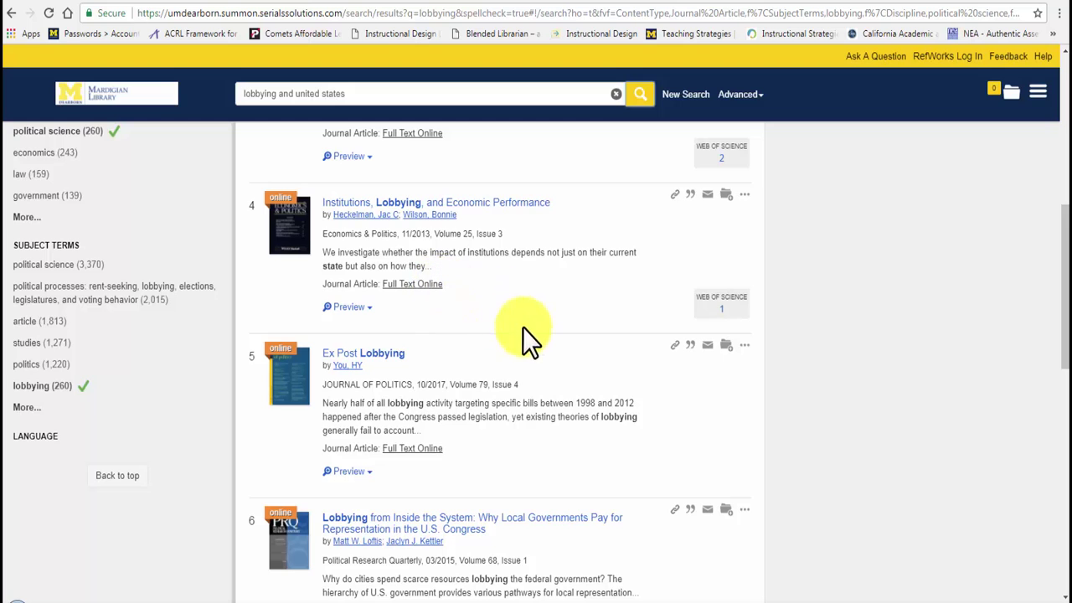
scroll(528, 331, down, 1)
scroll(553, 345, down, 1)
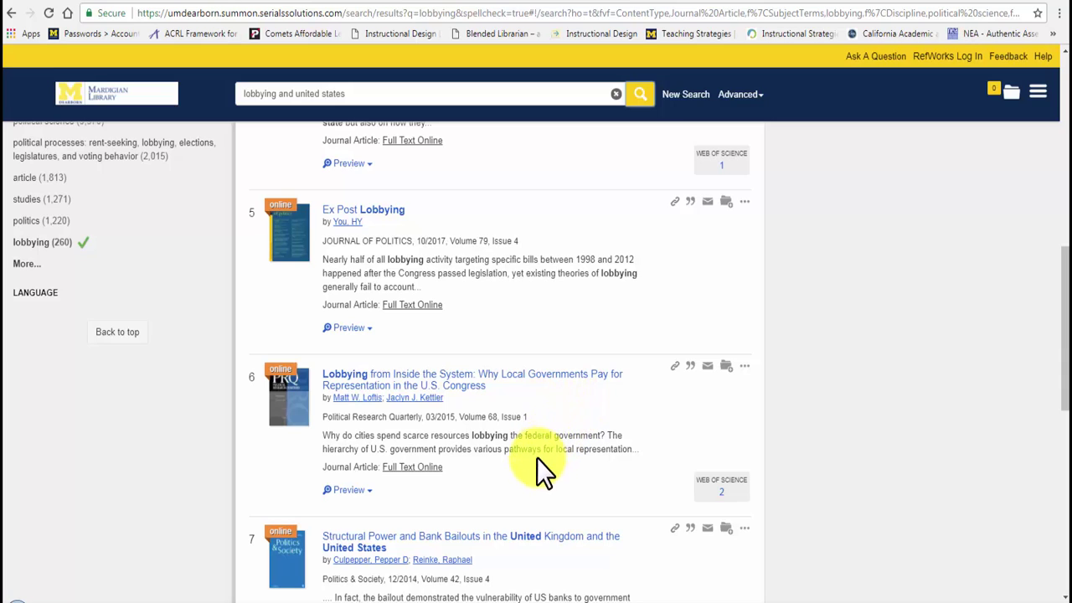
click(414, 469)
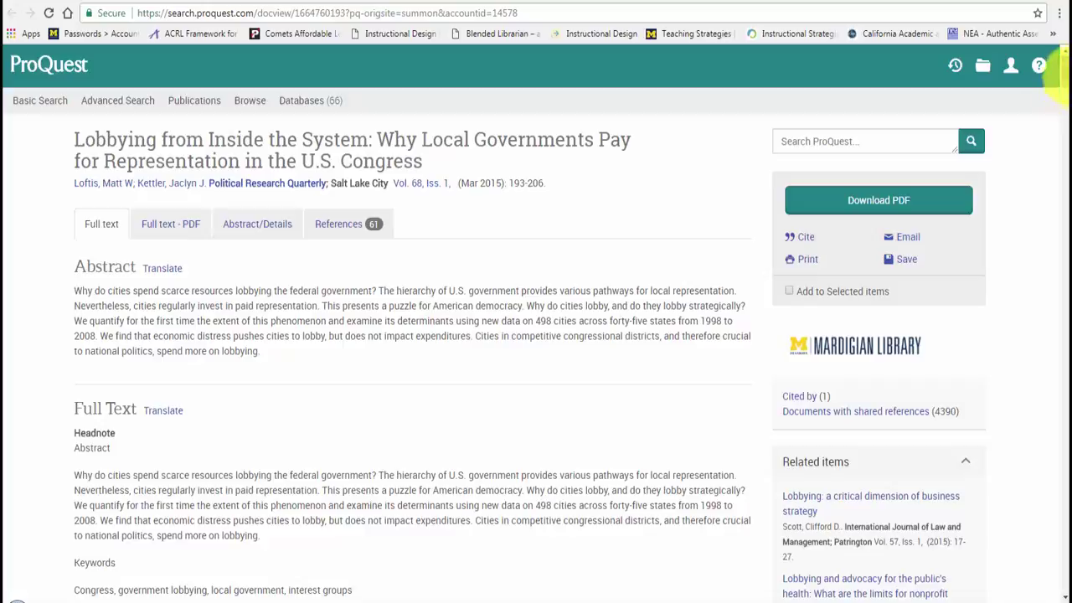
mouse_move(1064, 54)
mouse_down()
mouse_move(1059, 371)
mouse_move(1062, 65)
mouse_up()
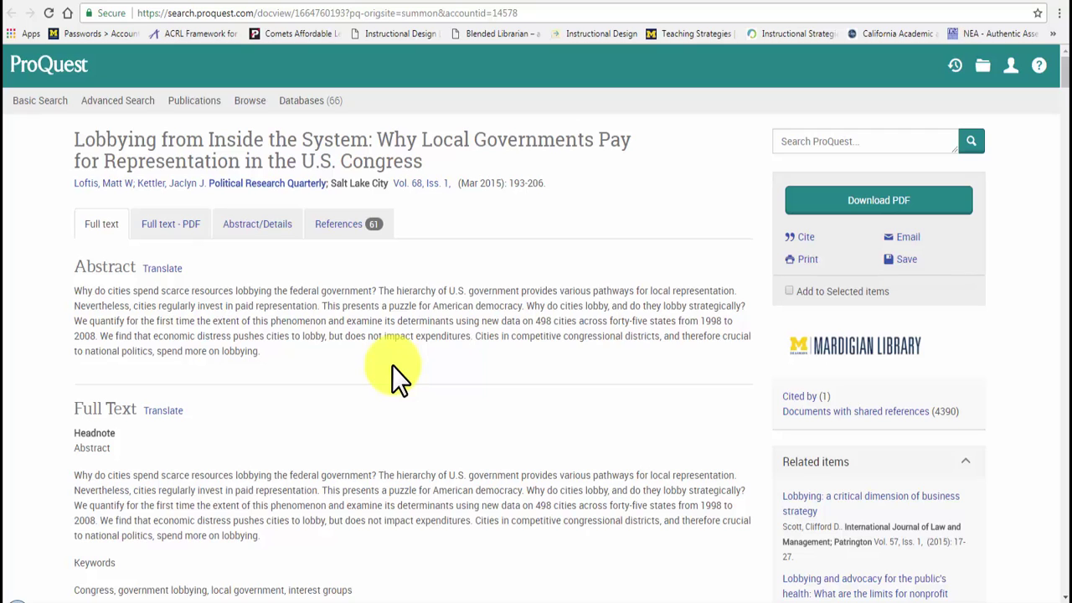
Step: Display the article's full-text PDF and skim its first three pages, ending back at the beginning
click(179, 227)
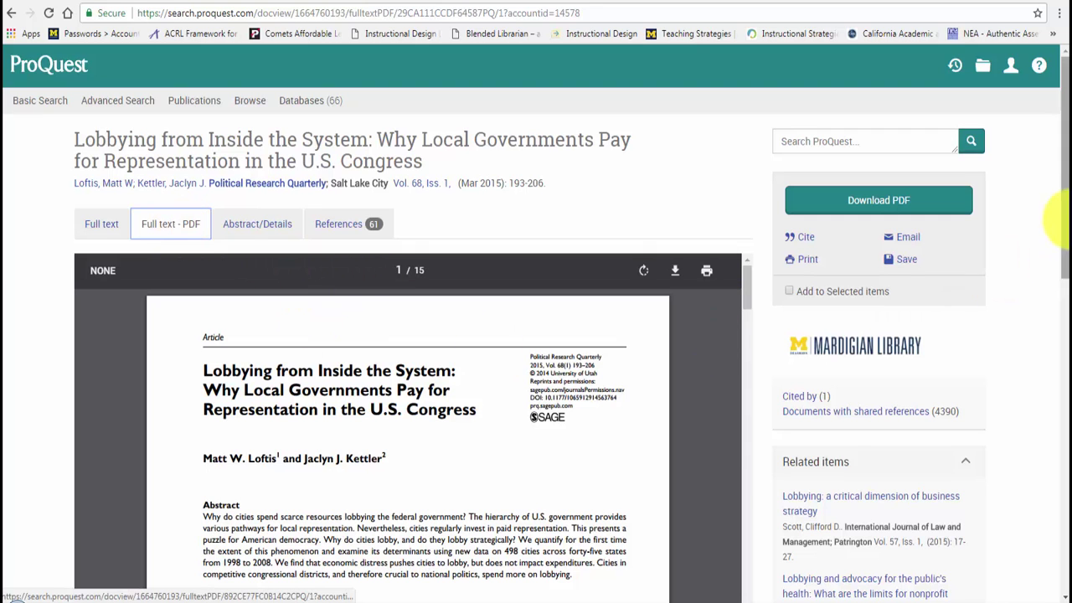
drag(1065, 221, 1055, 321)
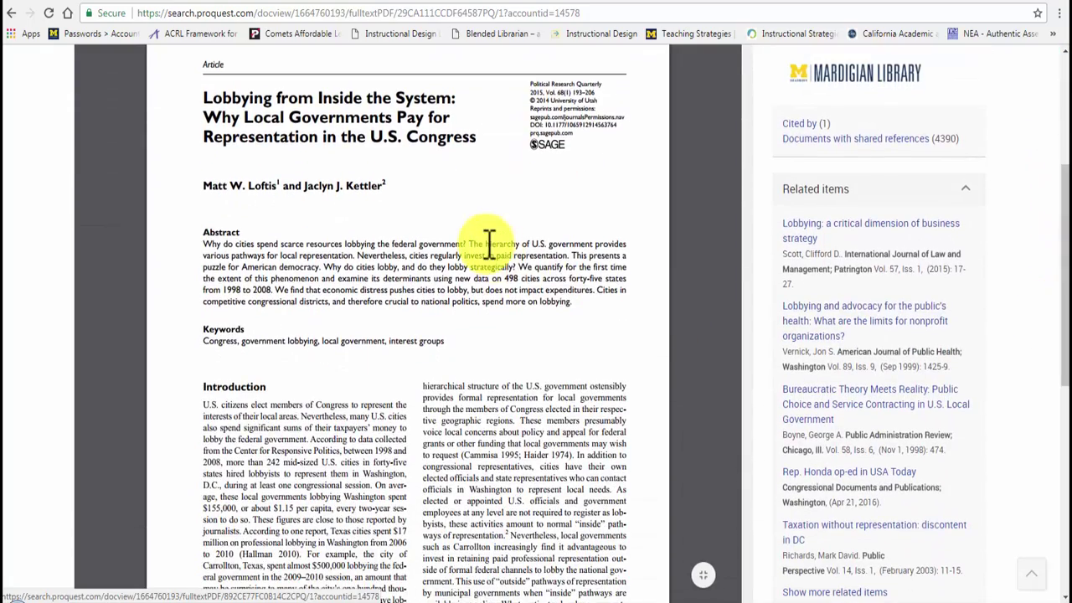
scroll(486, 242, down, 3)
scroll(490, 242, up, 2)
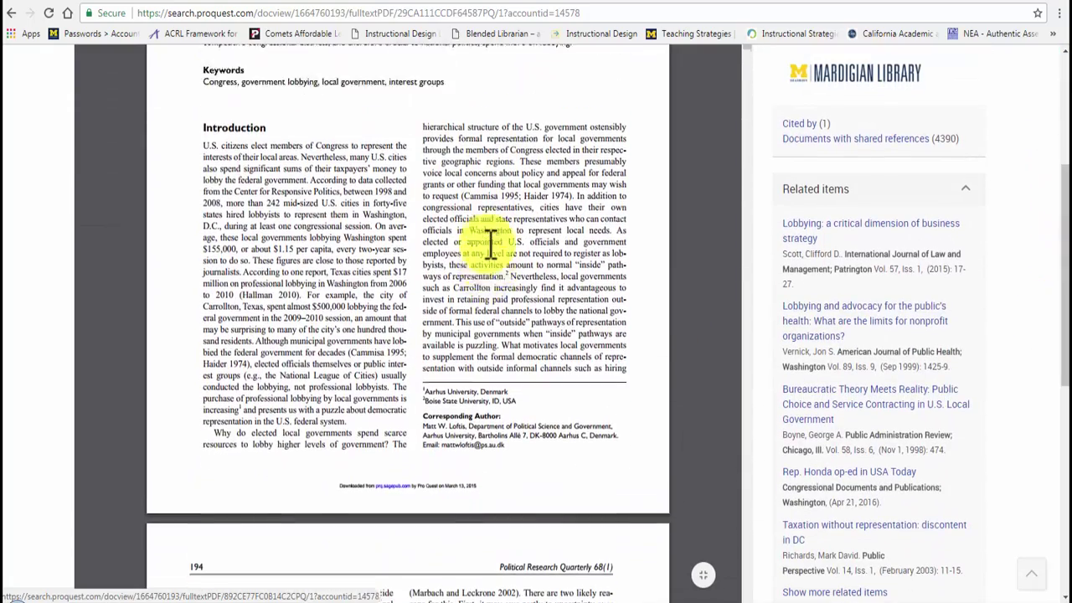
scroll(490, 242, down, 3)
scroll(490, 243, up, 3)
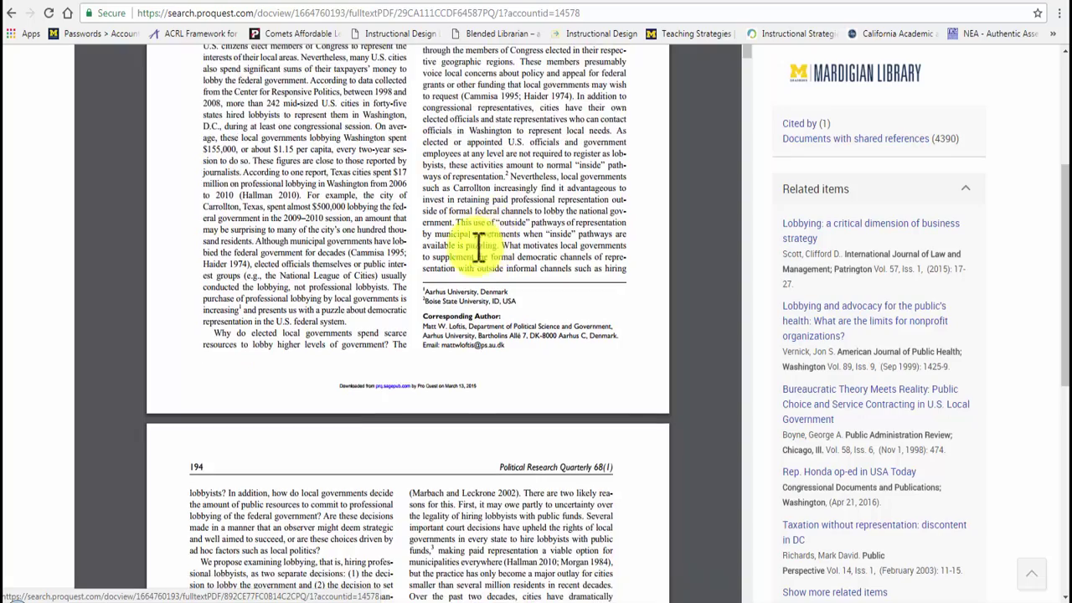
scroll(327, 308, down, 6)
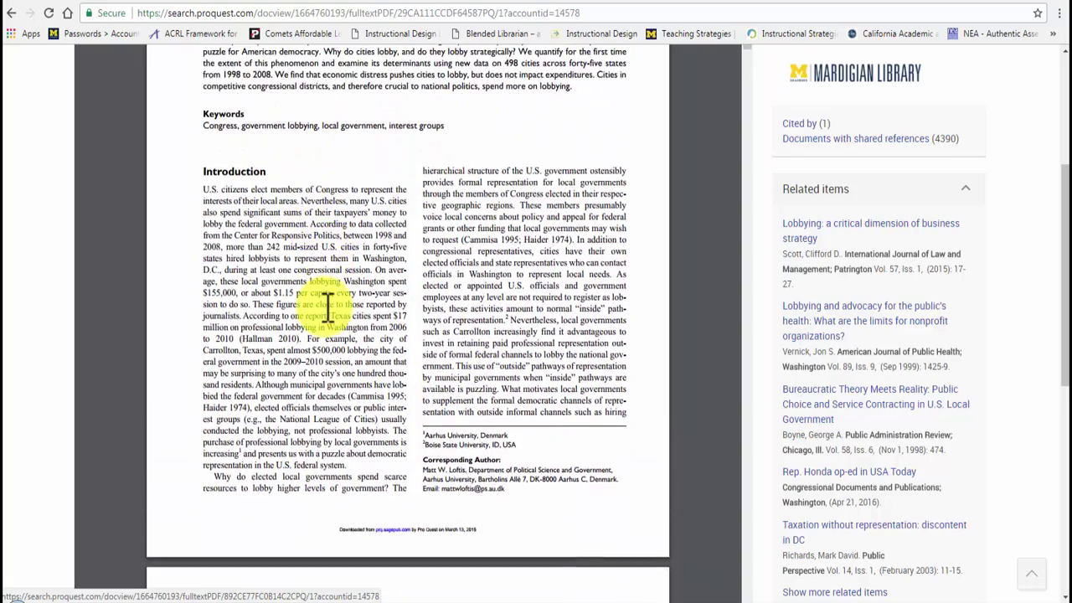
scroll(331, 316, down, 5)
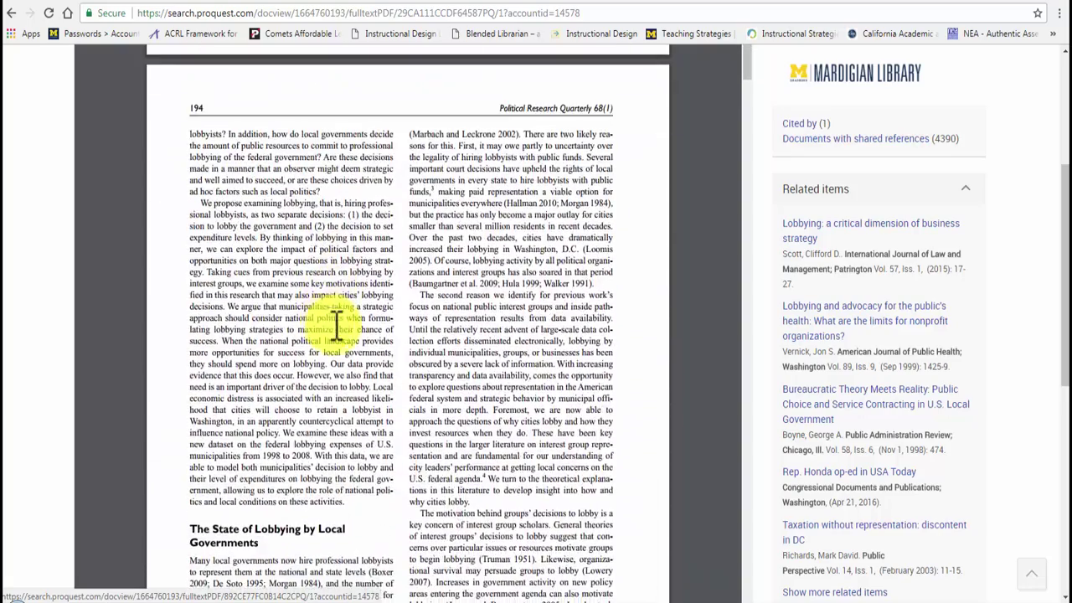
scroll(347, 319, down, 4)
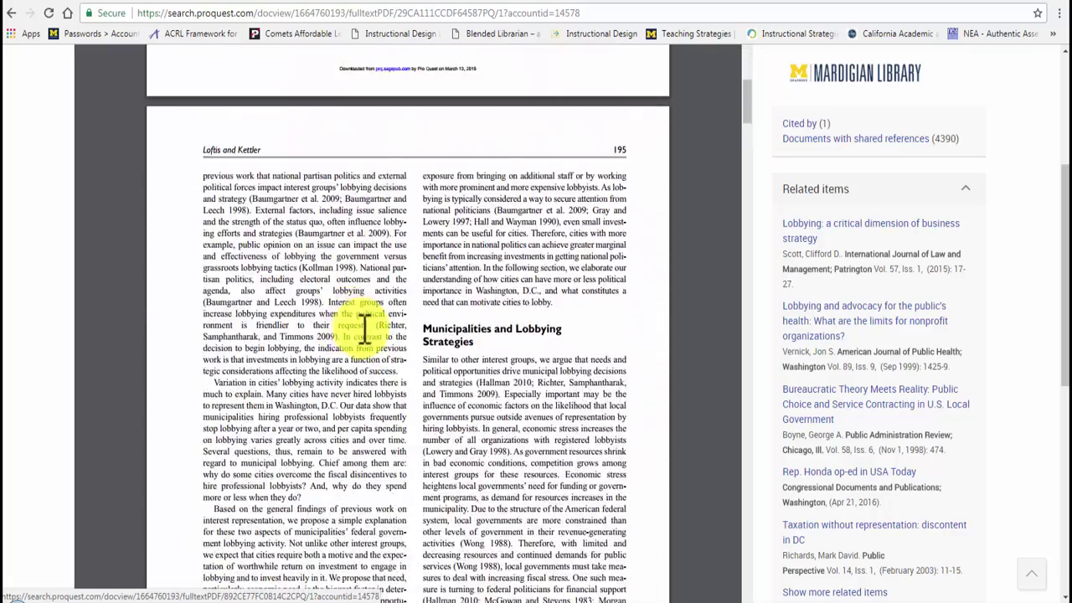
scroll(366, 291, down, 3)
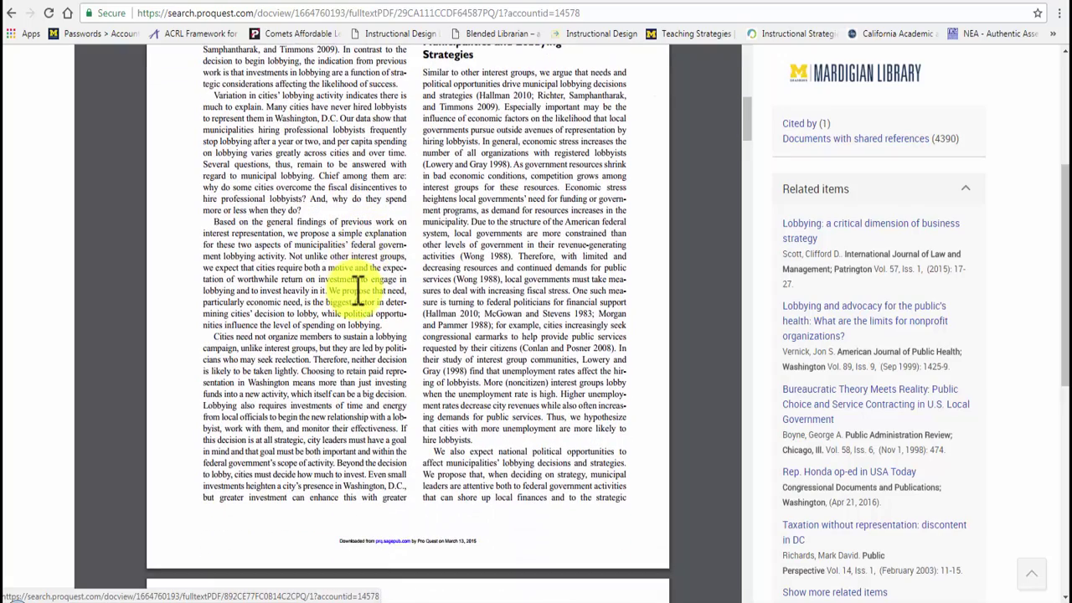
scroll(359, 291, up, 3)
scroll(452, 266, up, 2)
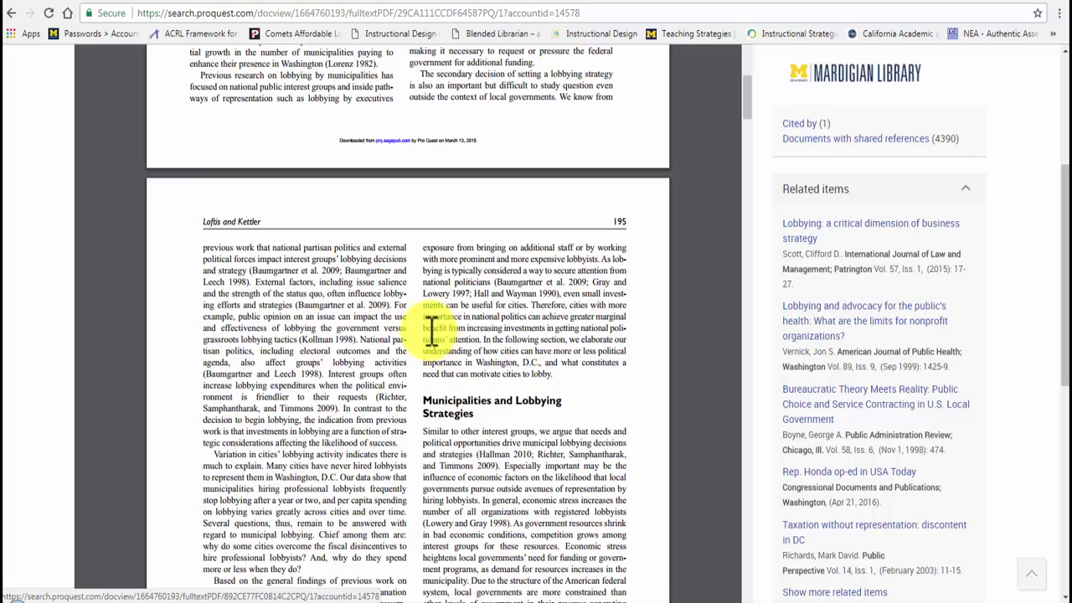
scroll(431, 327, up, 10)
scroll(425, 327, up, 15)
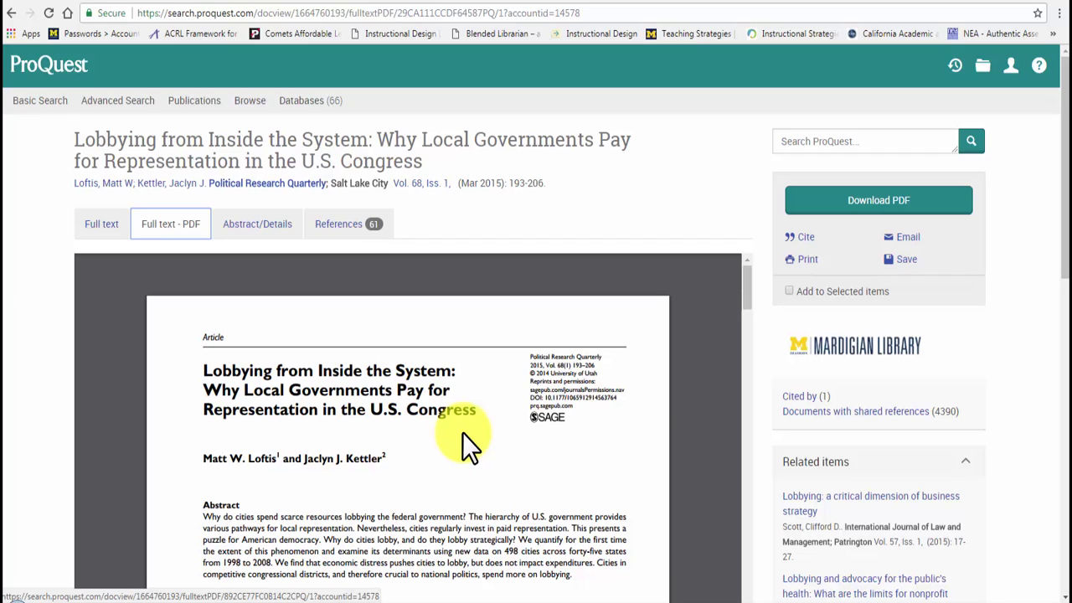
Step: Check the article's citation option in ProQuest, and return to the library search results to look over the neighbouring articles
click(807, 243)
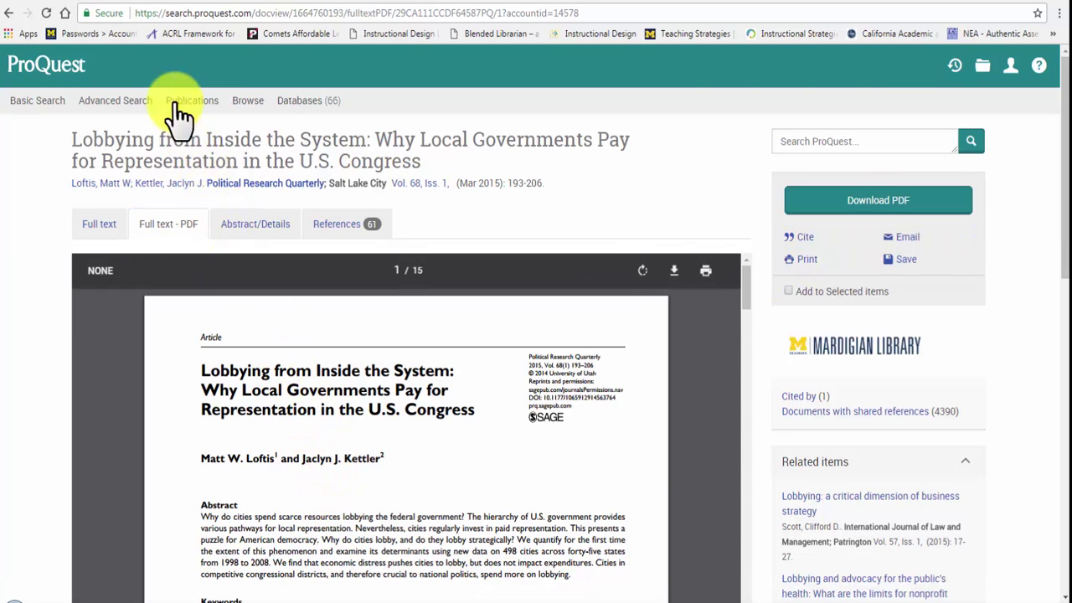
click(141, 2)
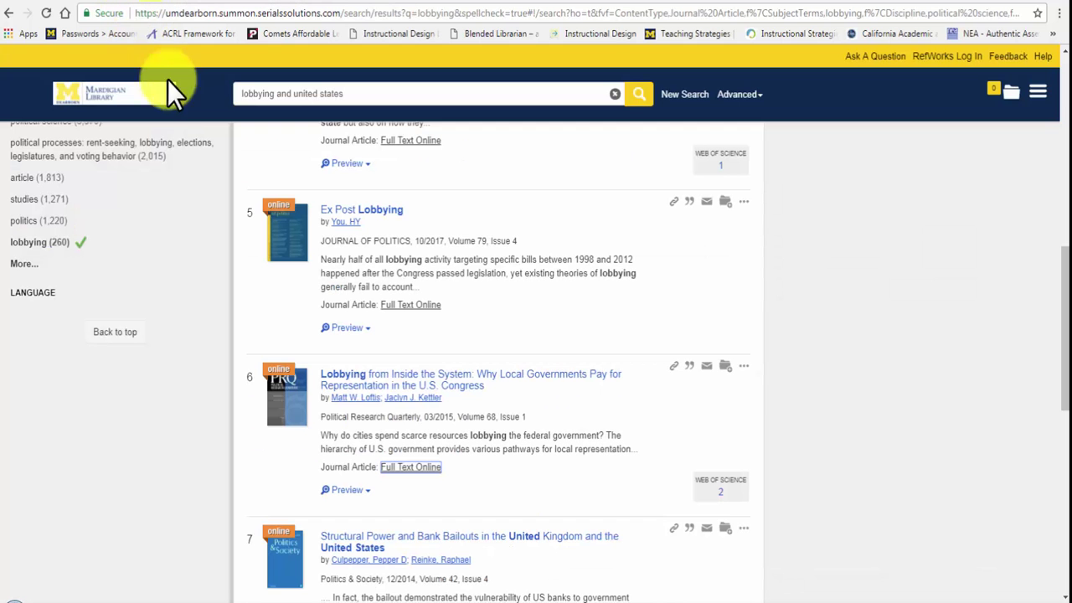
scroll(550, 326, down, 3)
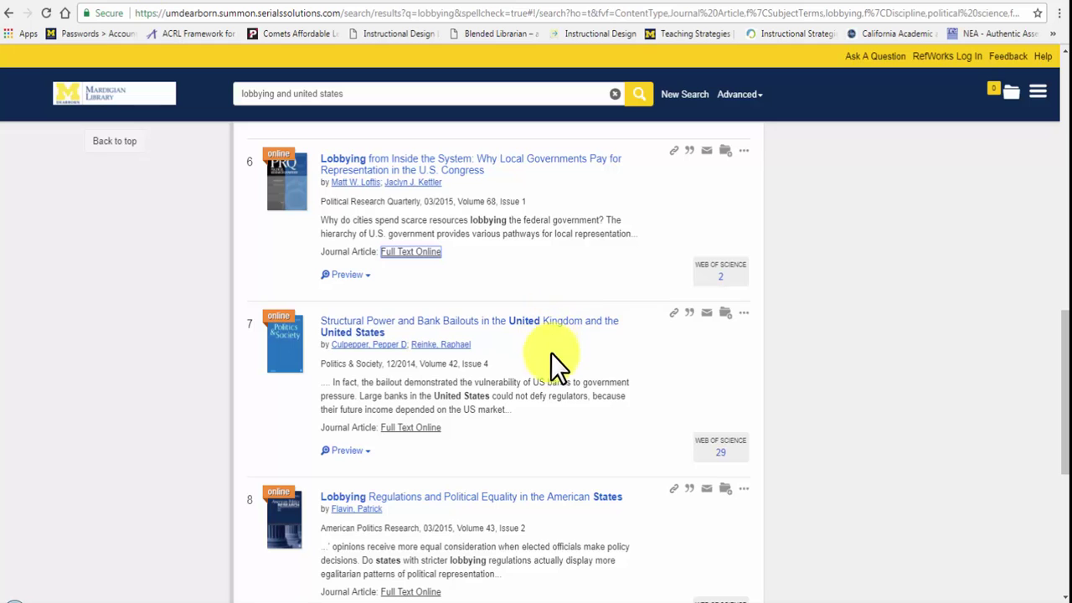
scroll(563, 444, up, 4)
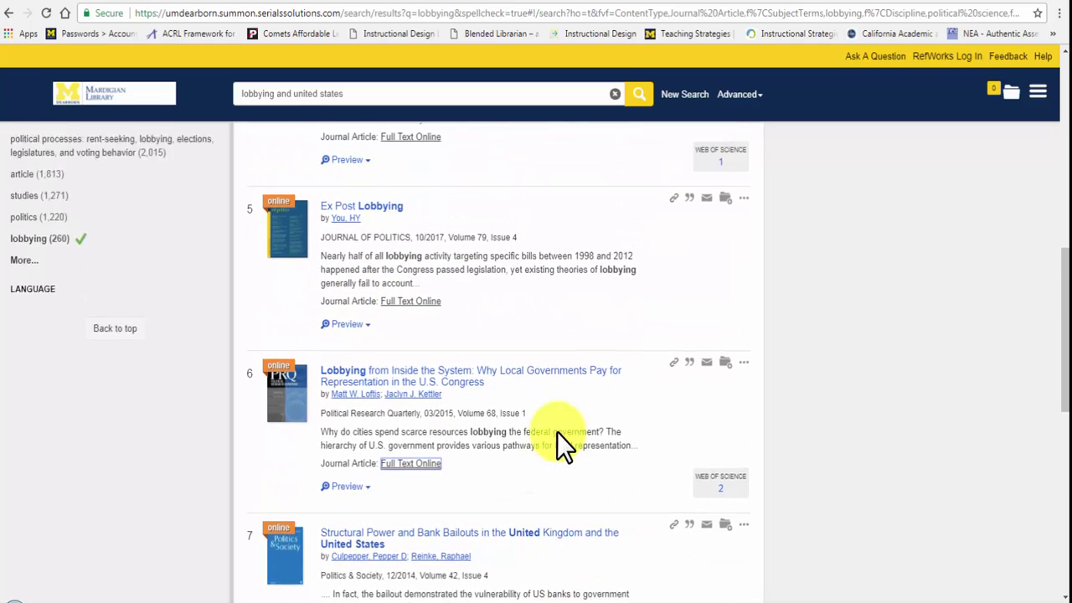
scroll(558, 423, up, 1)
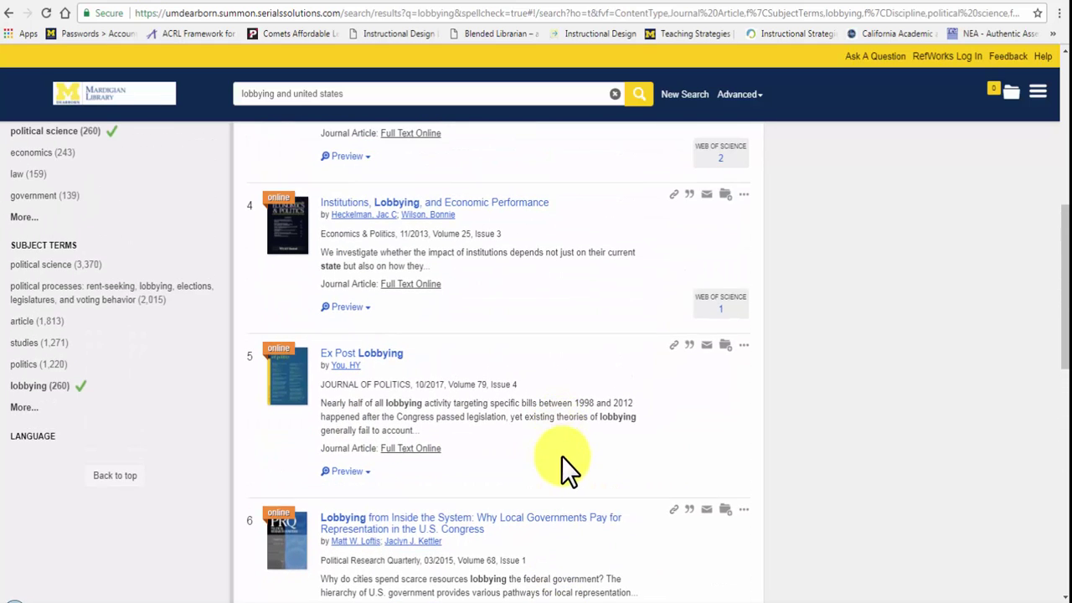